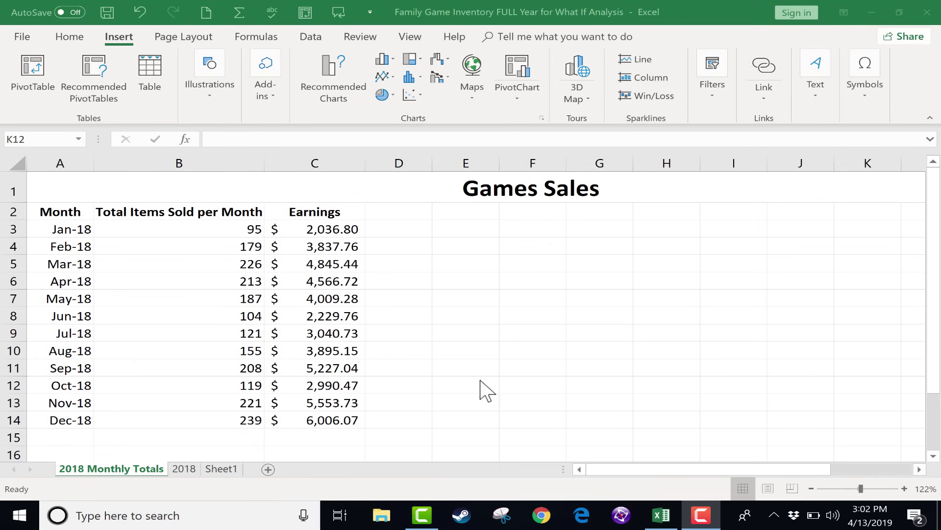
Step: Select Earnings C2:C14, then Ctrl-add Month A2:A14 to the same selection
scroll(506, 248, down, 2)
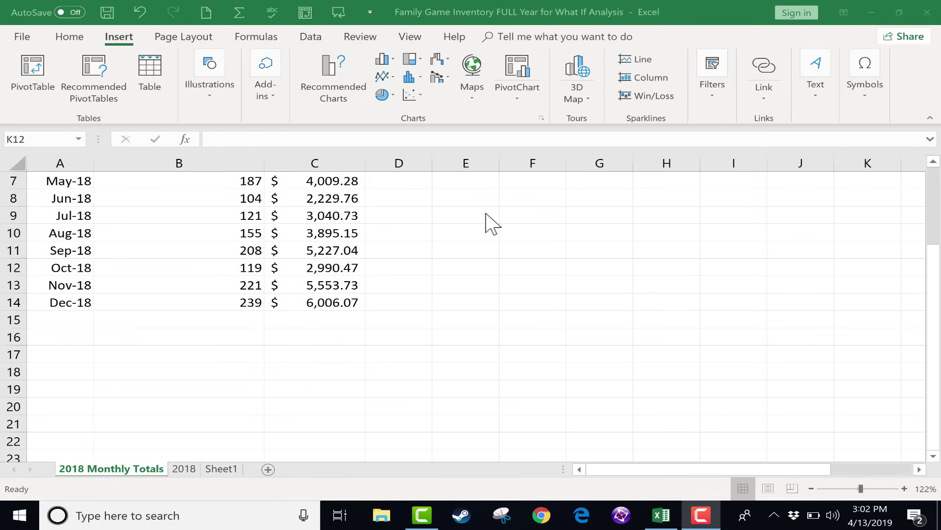
scroll(487, 214, up, 2)
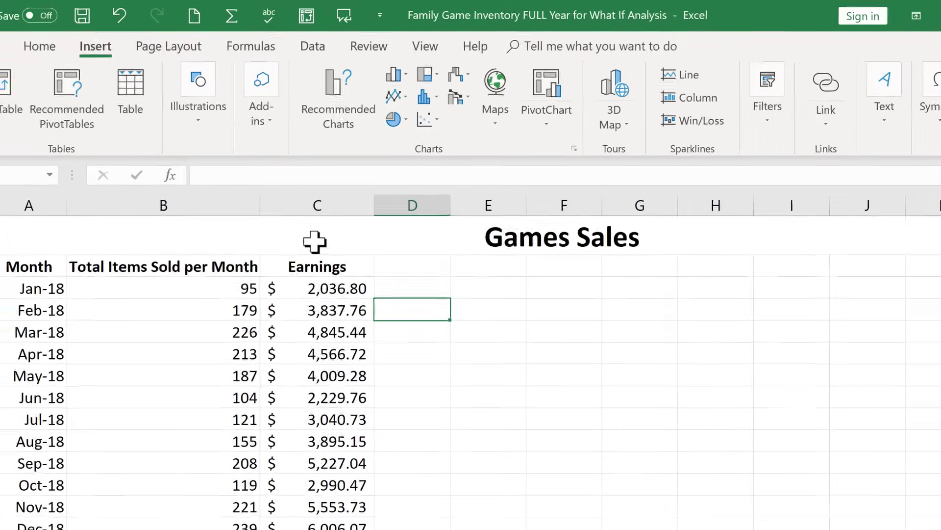
click(276, 318)
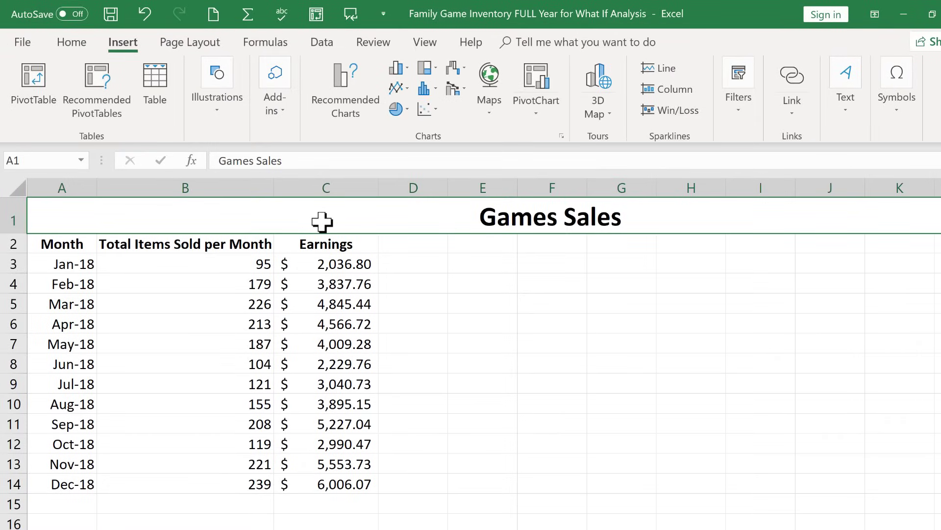
key(ctrl+z)
drag(327, 245, 336, 484)
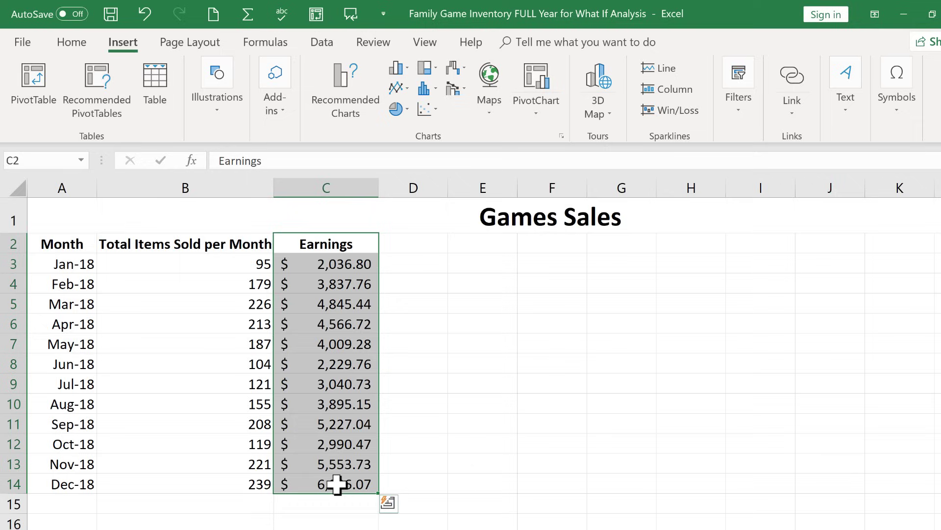
key(ctrl)
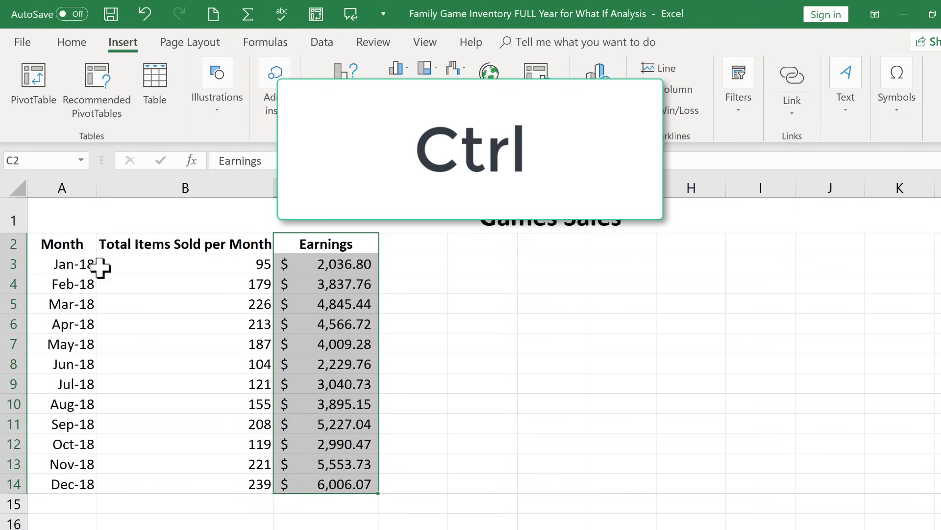
ctrl+click(53, 244)
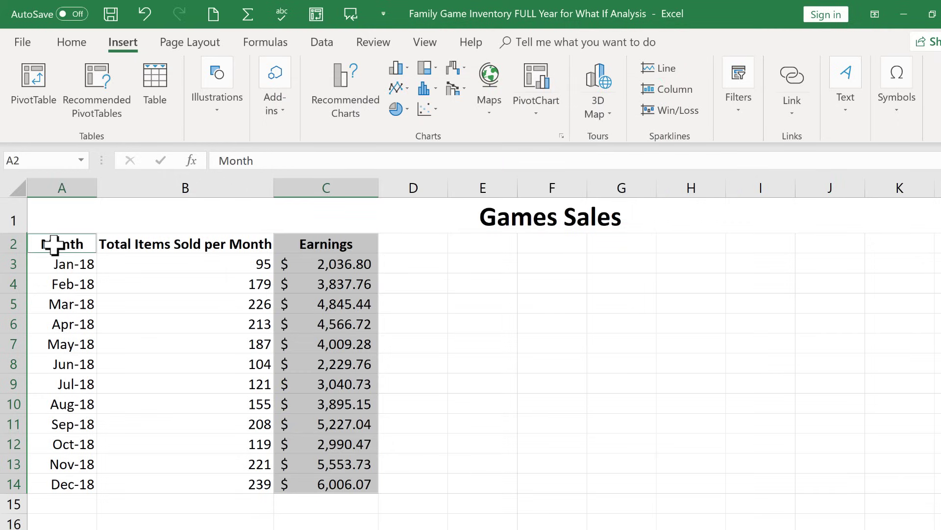
drag(54, 244, 71, 489)
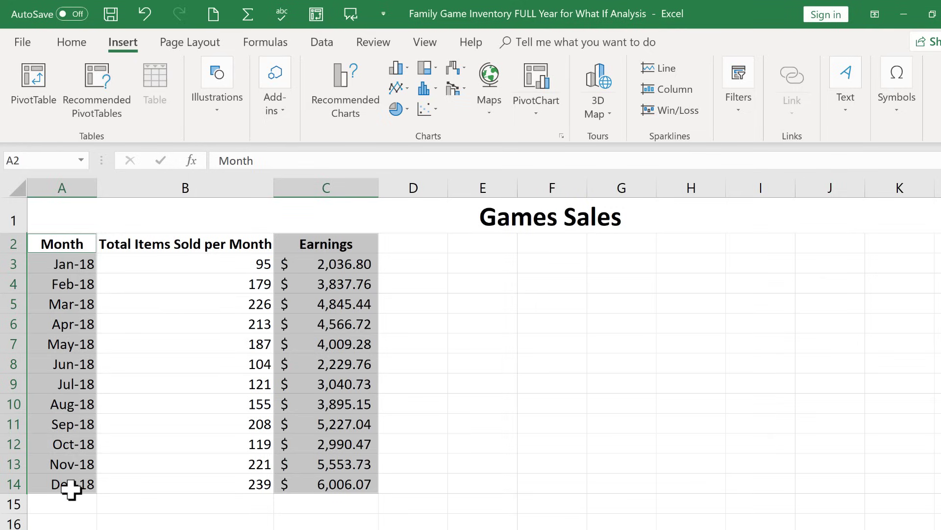
key(Return)
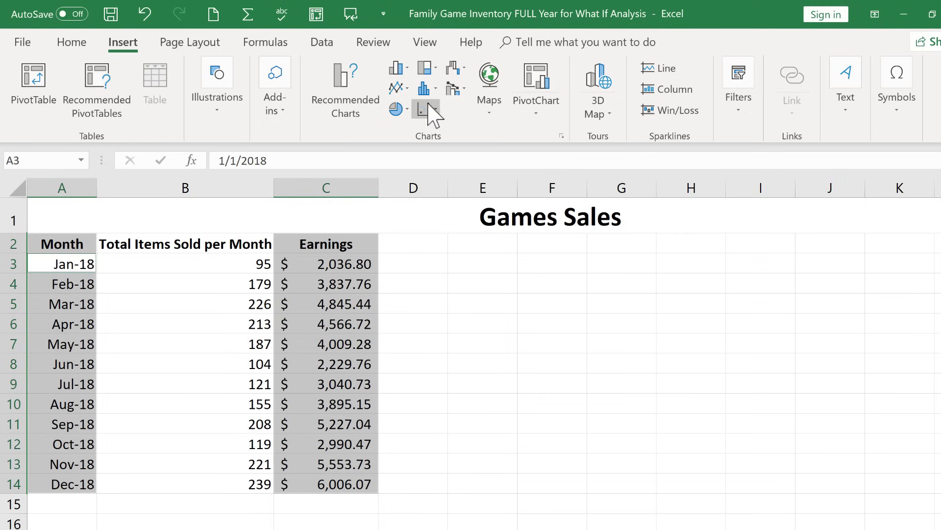
Step: Insert a 2-D line chart of Earnings and fit it beside the table under the title
click(397, 88)
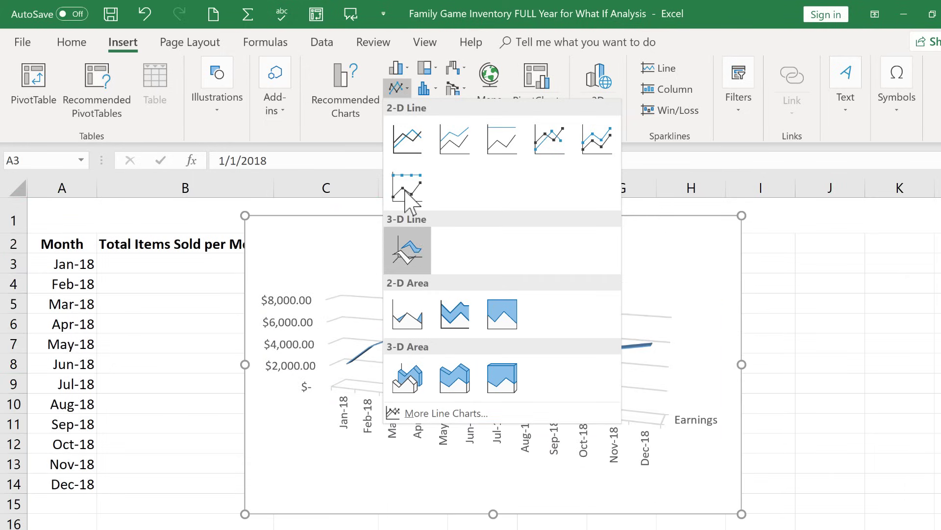
click(407, 143)
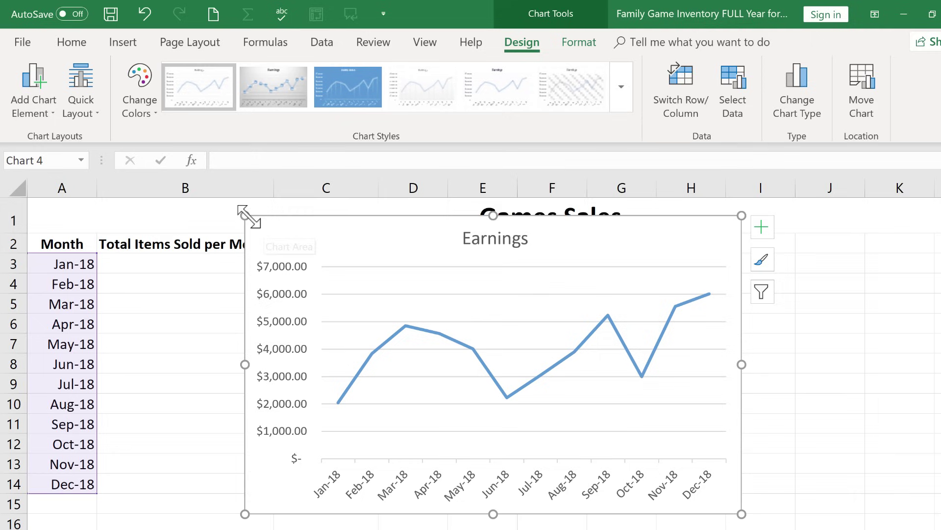
drag(253, 215, 311, 217)
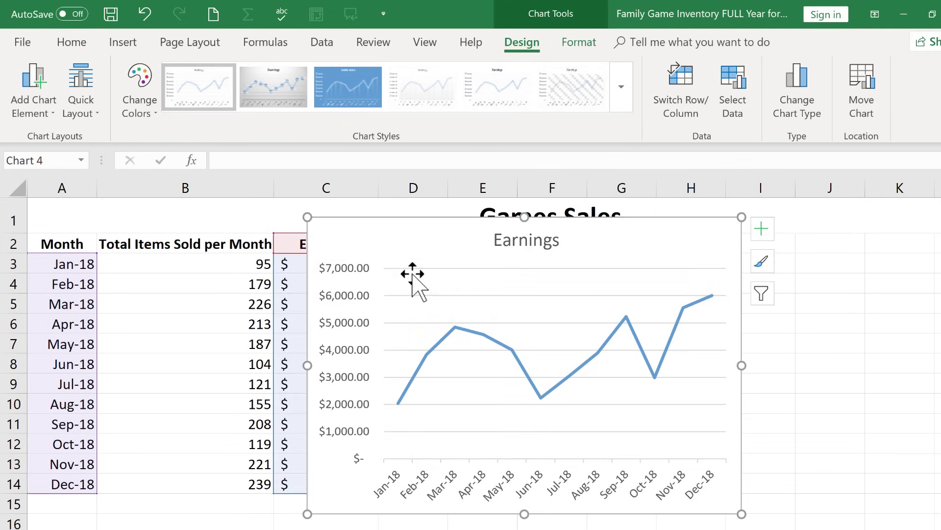
drag(401, 262, 555, 275)
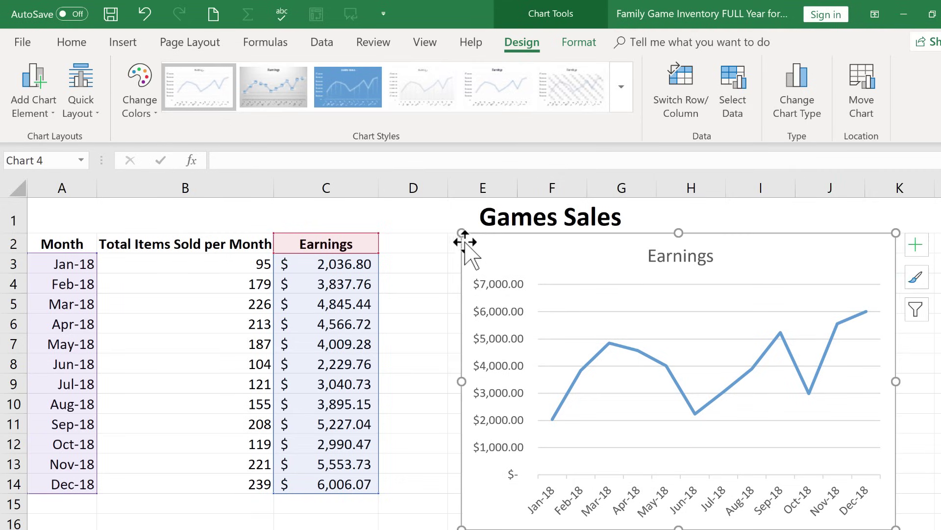
drag(461, 234, 480, 248)
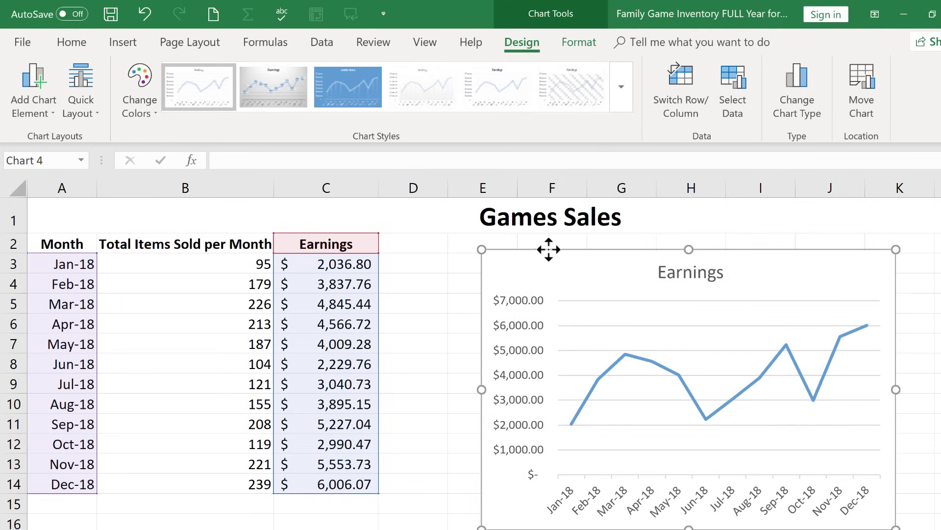
drag(546, 248, 523, 248)
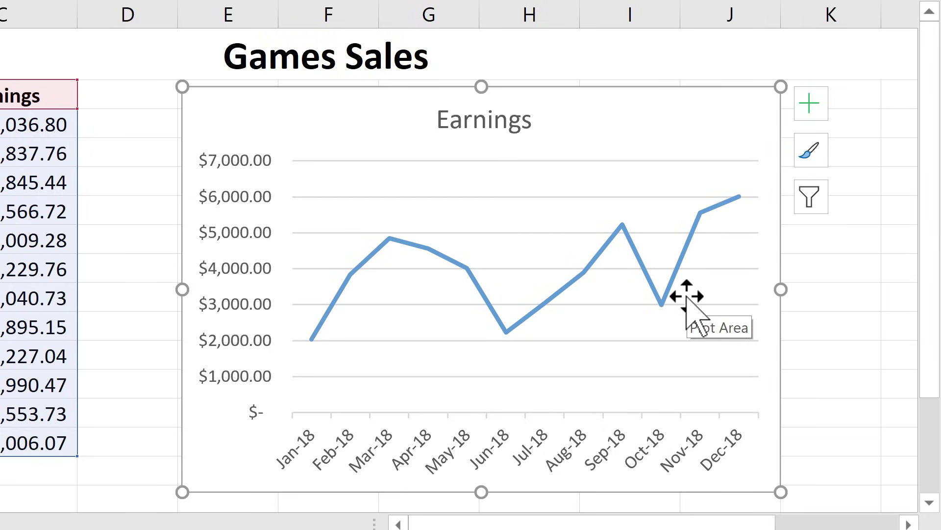
Step: Select the Earnings data line in the chart
click(587, 267)
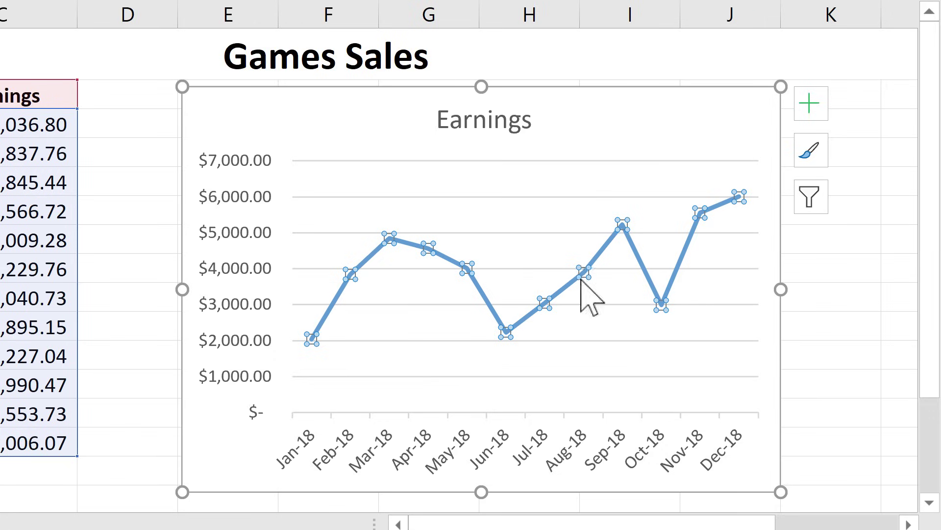
mouse_move(582, 283)
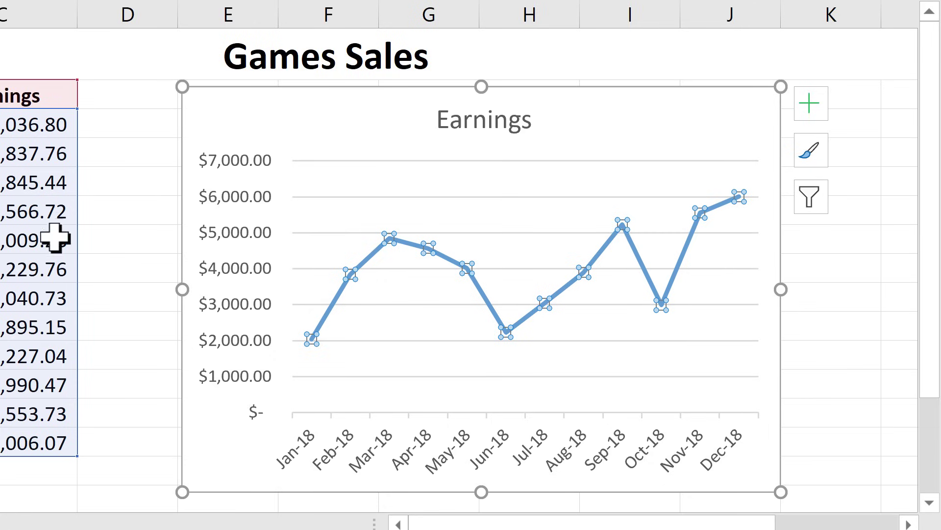
Step: Add a dotted linear trendline to the Earnings series
right_click(600, 249)
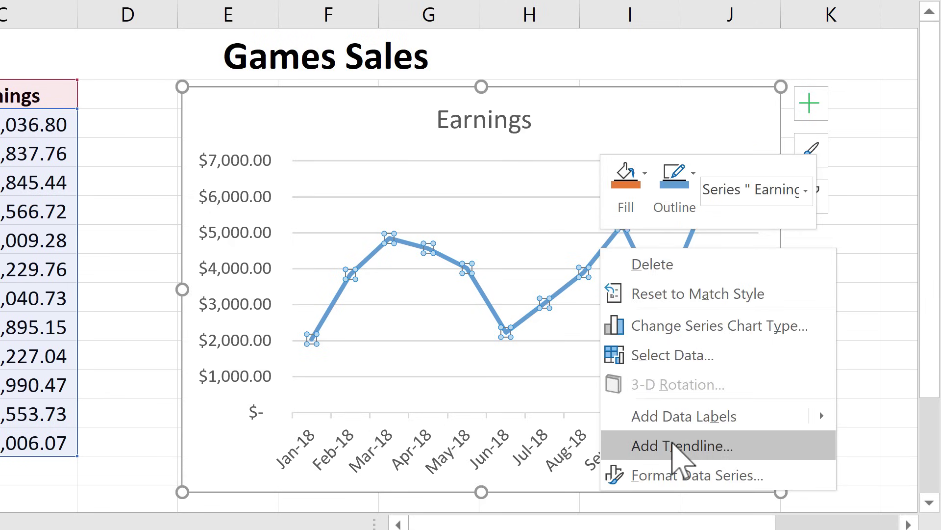
click(683, 449)
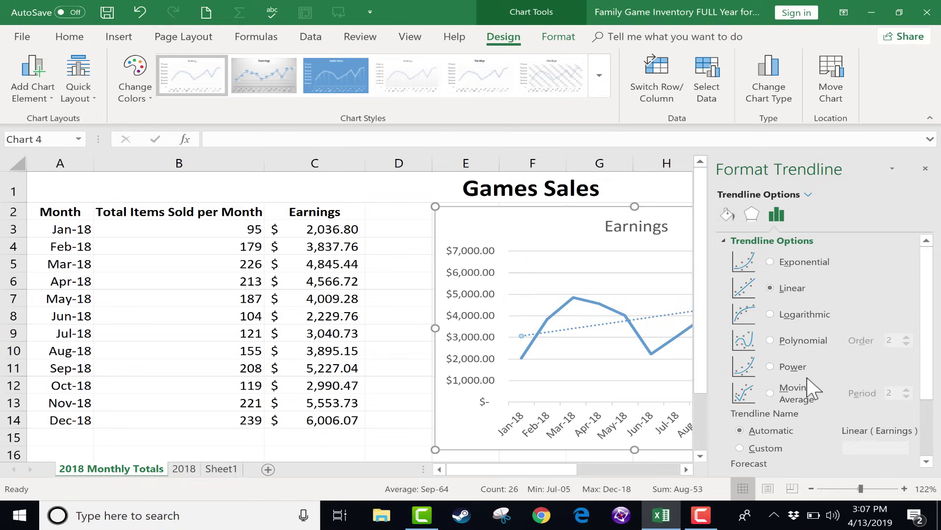
mouse_move(546, 468)
mouse_down()
mouse_move(582, 472)
mouse_move(560, 474)
mouse_up()
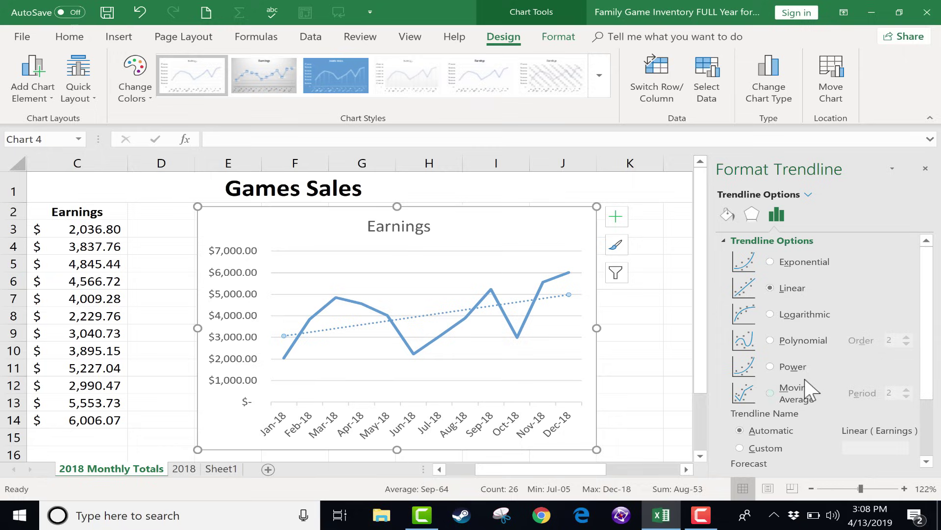
click(770, 261)
click(770, 314)
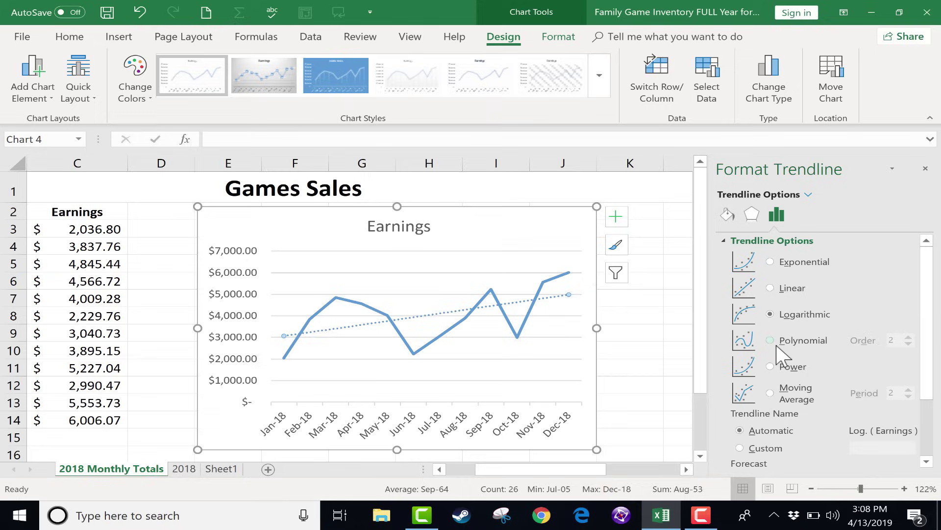
click(772, 339)
click(772, 392)
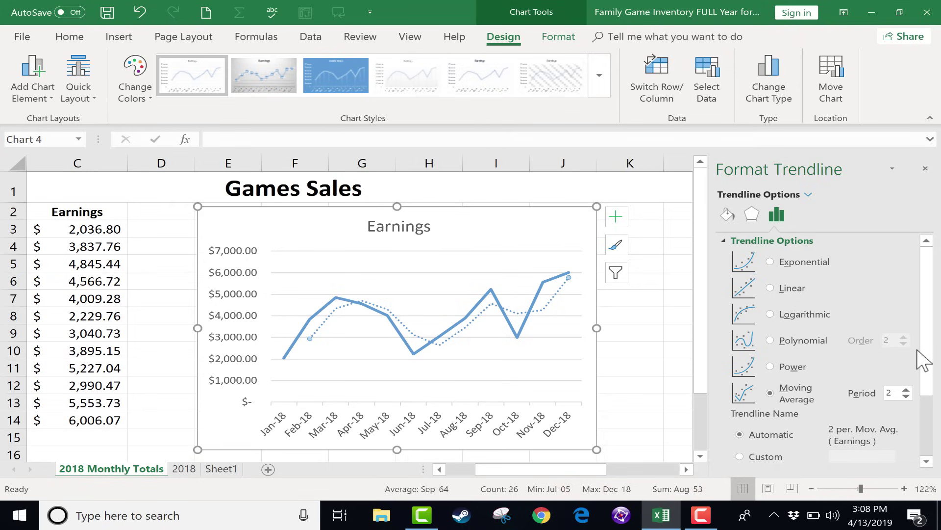
drag(923, 353, 934, 269)
click(770, 287)
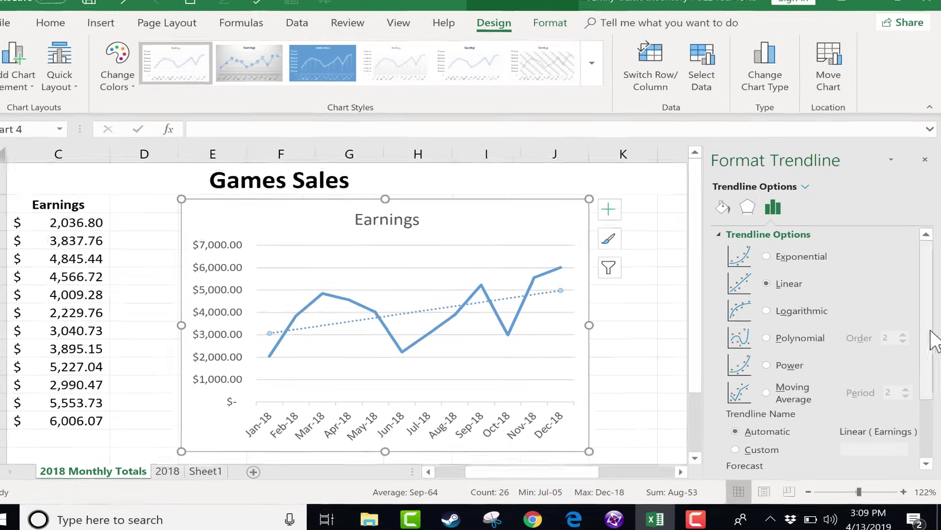
Step: Set the trendline's Forward forecast to 20 periods, extending the axis to Jul-20
drag(922, 306, 915, 424)
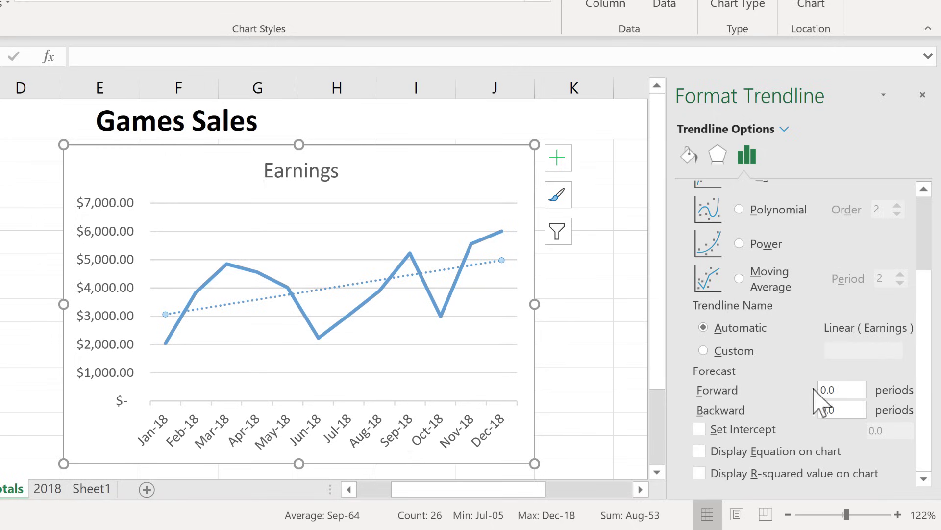
click(837, 389)
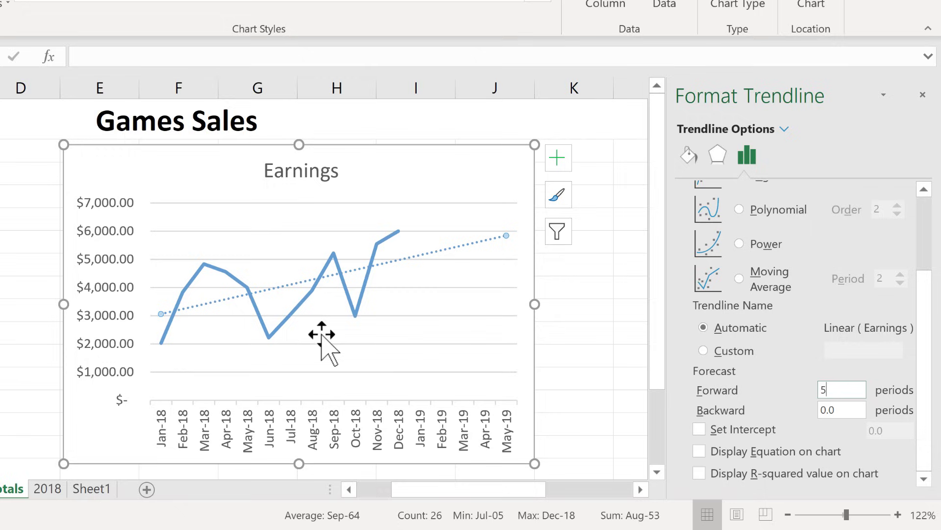
scroll(792, 411, up, 2)
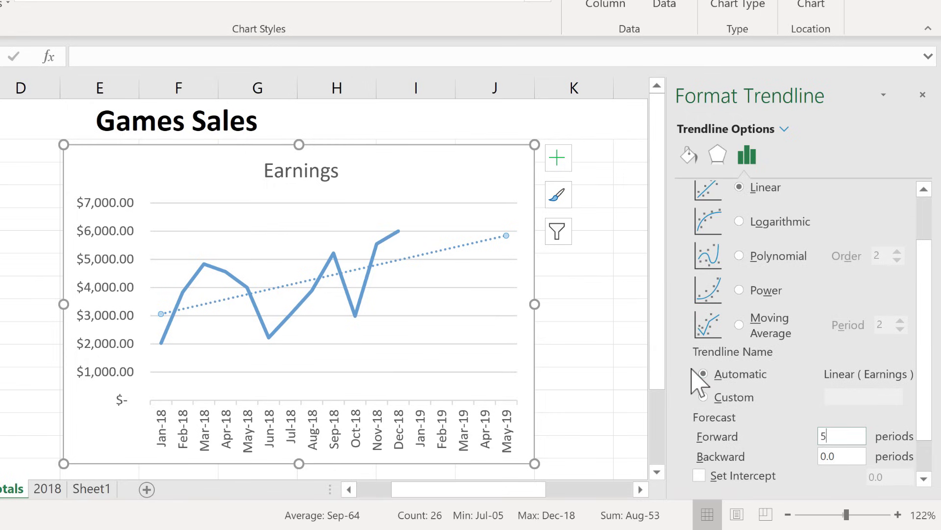
scroll(791, 389, down, 1)
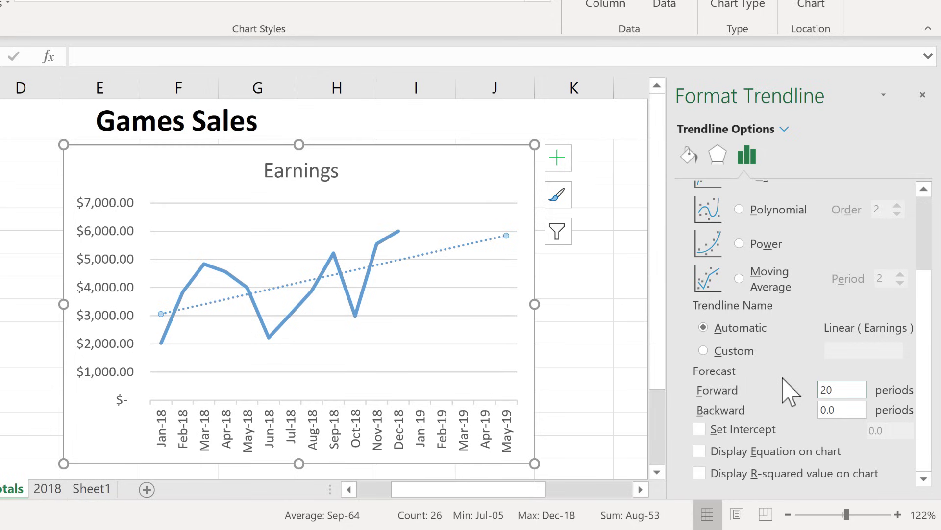
key(Return)
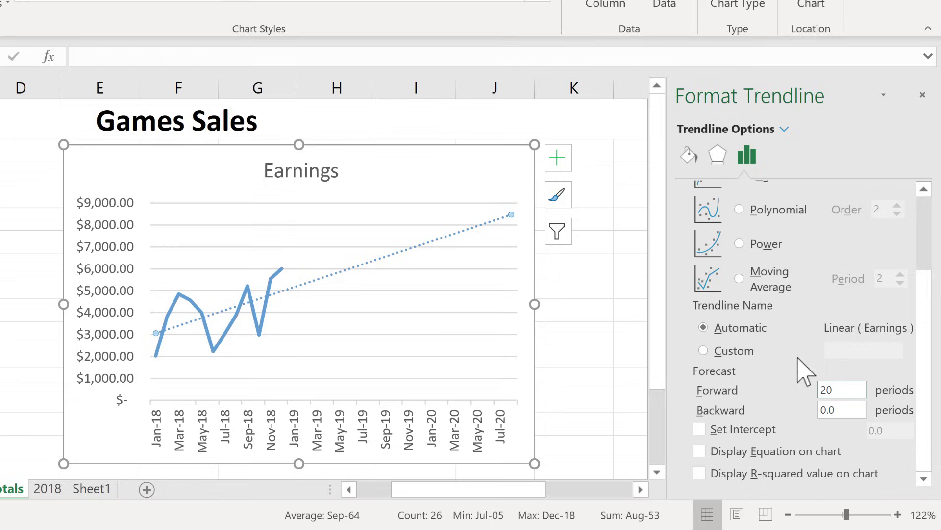
scroll(833, 319, up, 2)
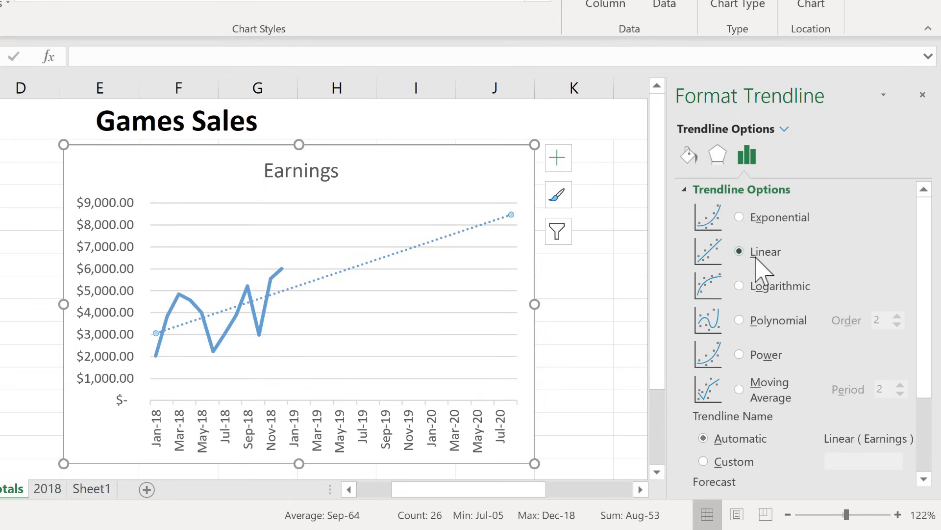
Step: Try an Exponential trendline fit, then switch back to Linear
click(740, 217)
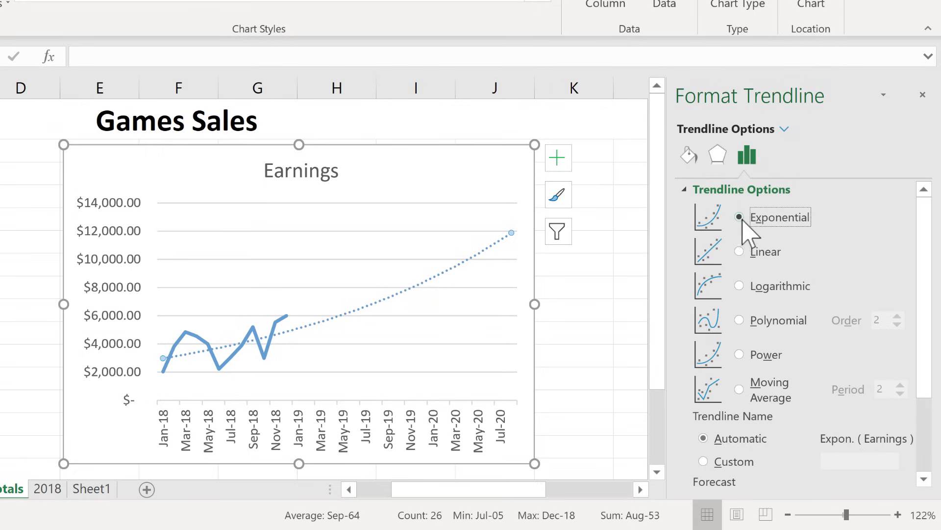
click(744, 252)
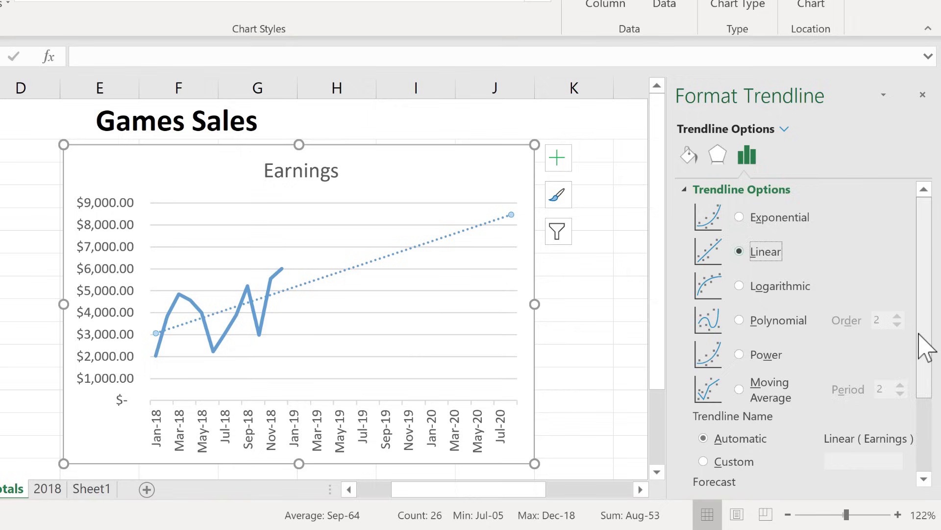
drag(925, 348, 906, 453)
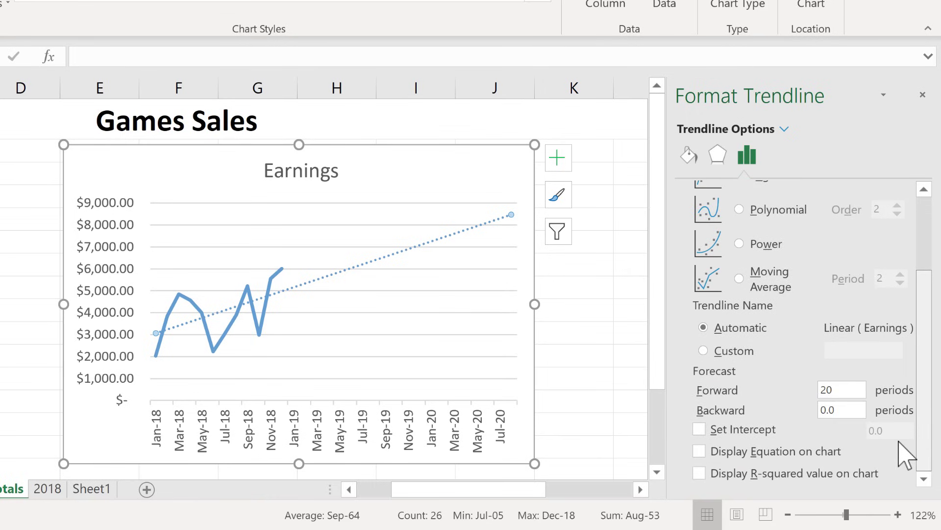
scroll(739, 397, up, 2)
scroll(740, 394, down, 2)
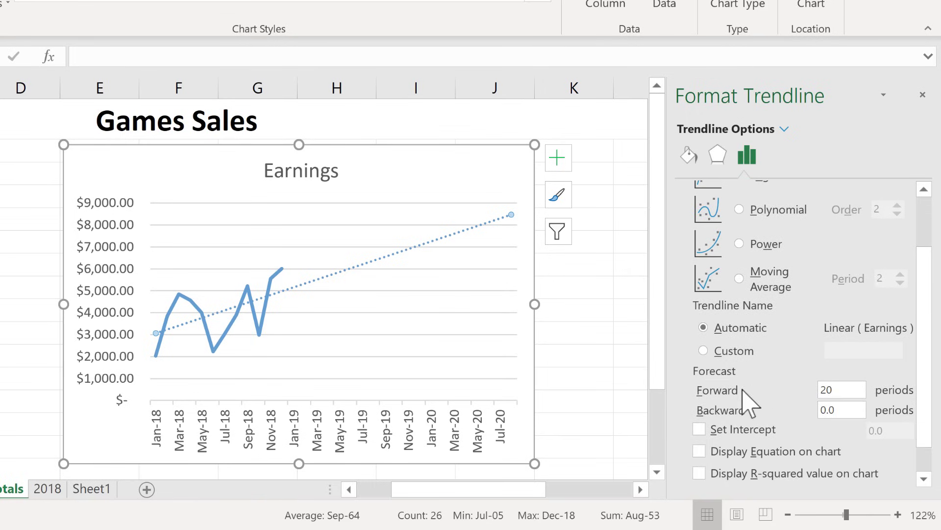
Step: Show the equation and R² = 0.2426 on the chart, moving the label above the trendline
click(700, 447)
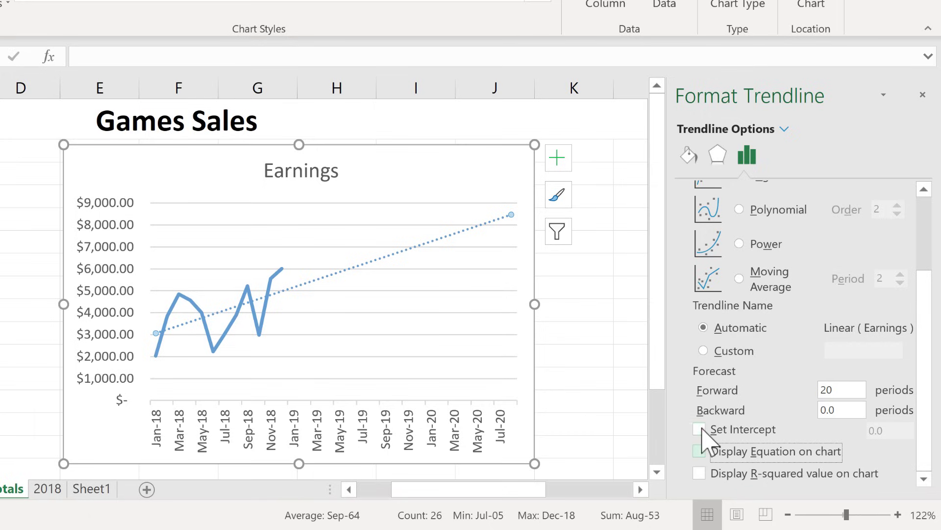
click(700, 474)
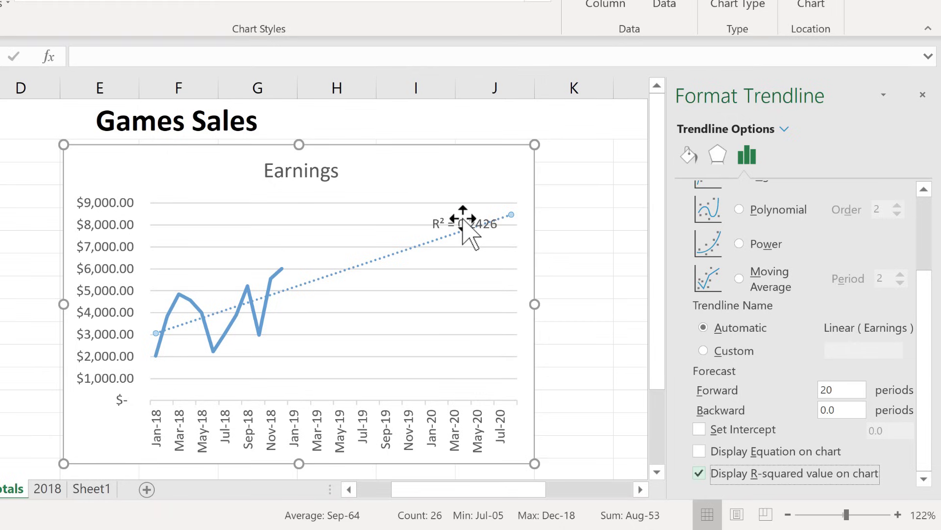
drag(460, 219, 420, 185)
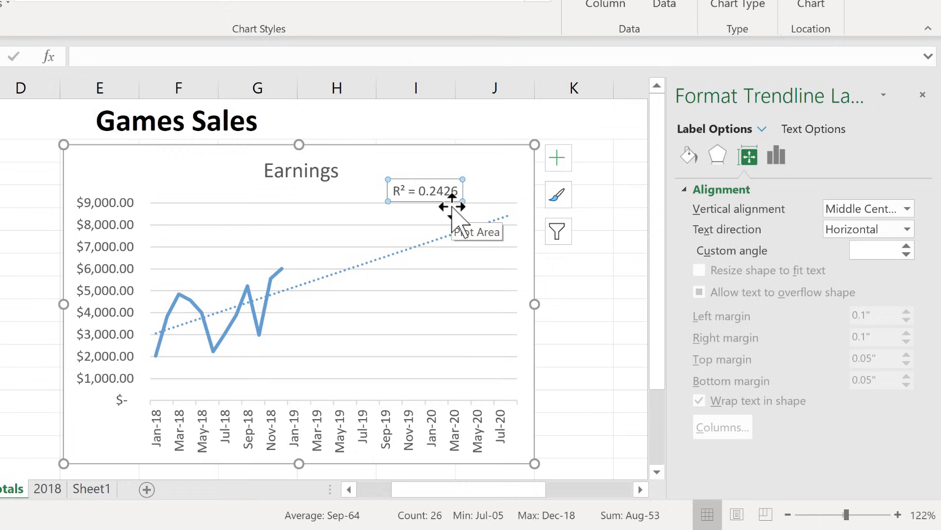
key(Escape)
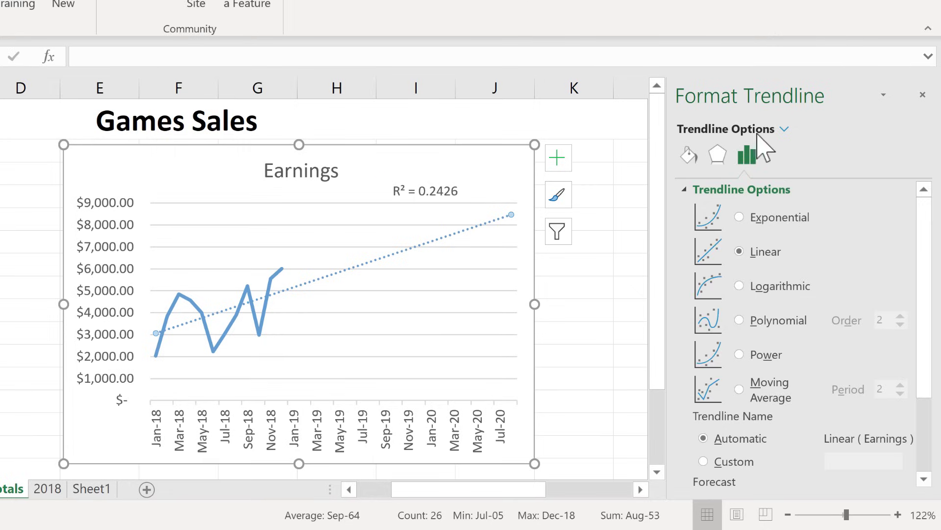
Step: Give the trendline a blue glow, then remove the glow again
click(719, 160)
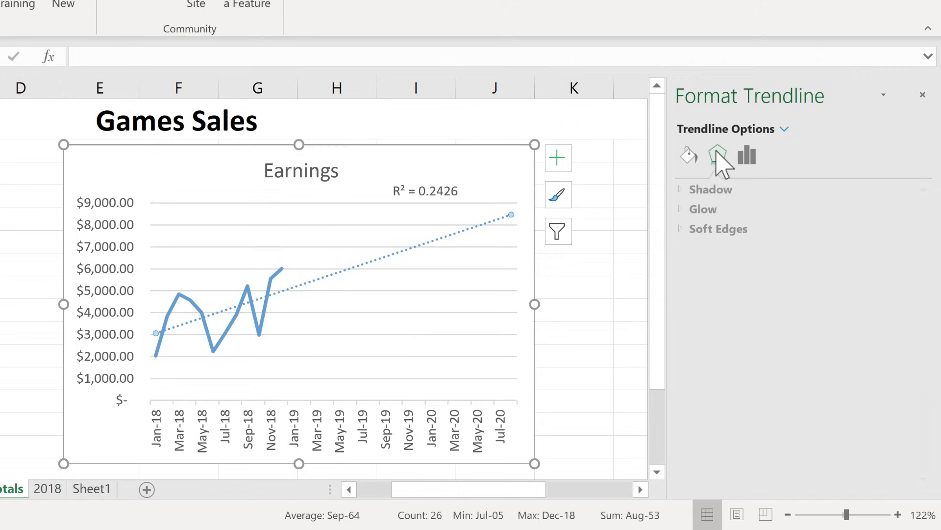
click(699, 190)
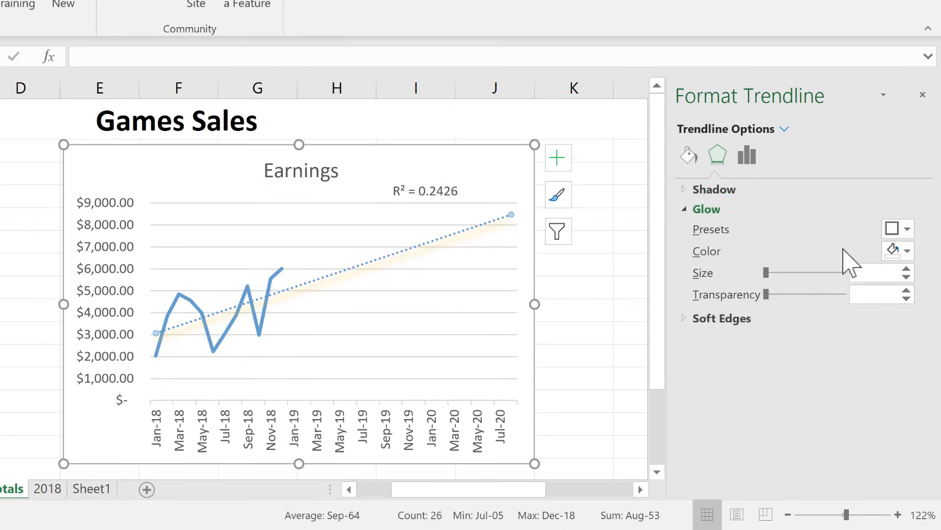
click(904, 252)
click(860, 287)
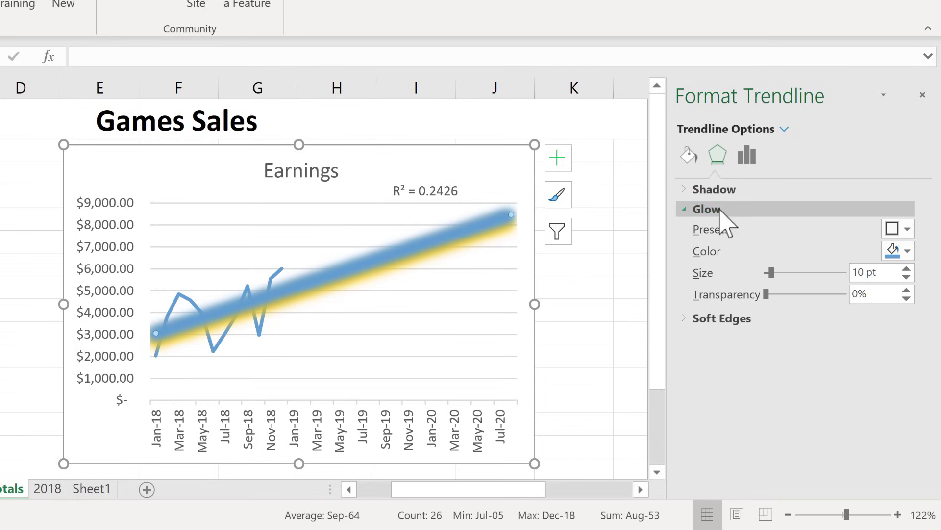
click(893, 252)
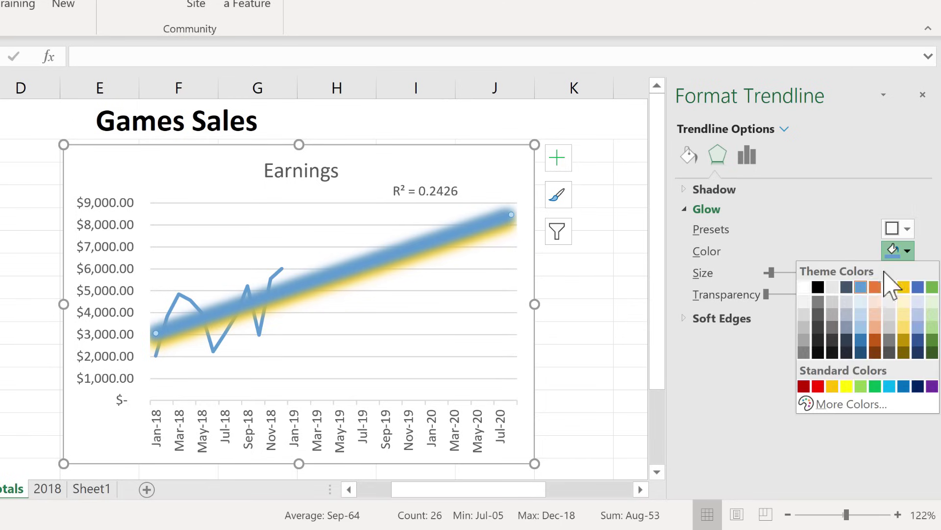
click(805, 287)
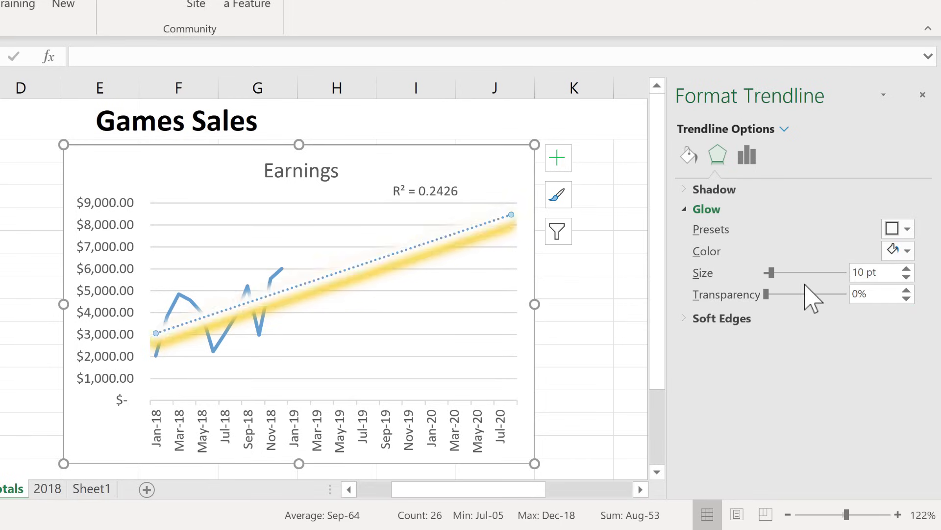
Step: Colour the trendline black, then undo the recent trendline formatting changes
click(691, 156)
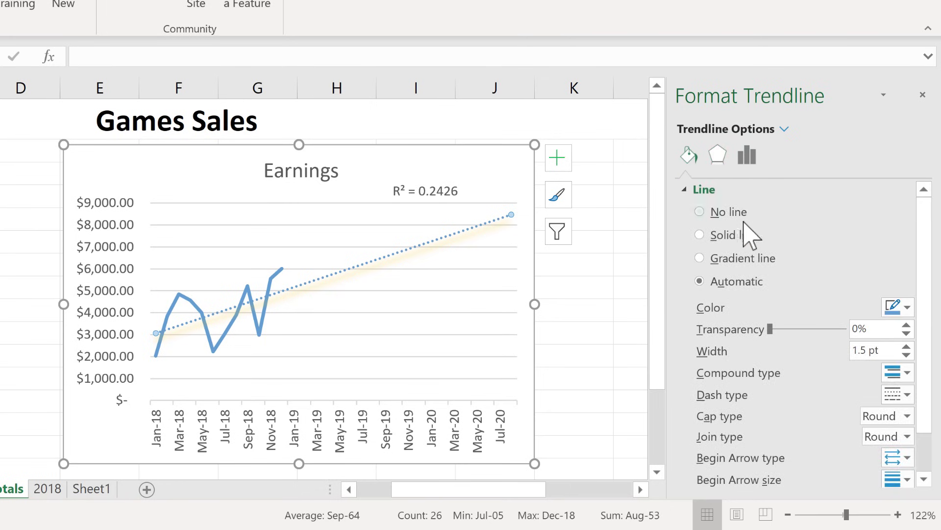
click(898, 307)
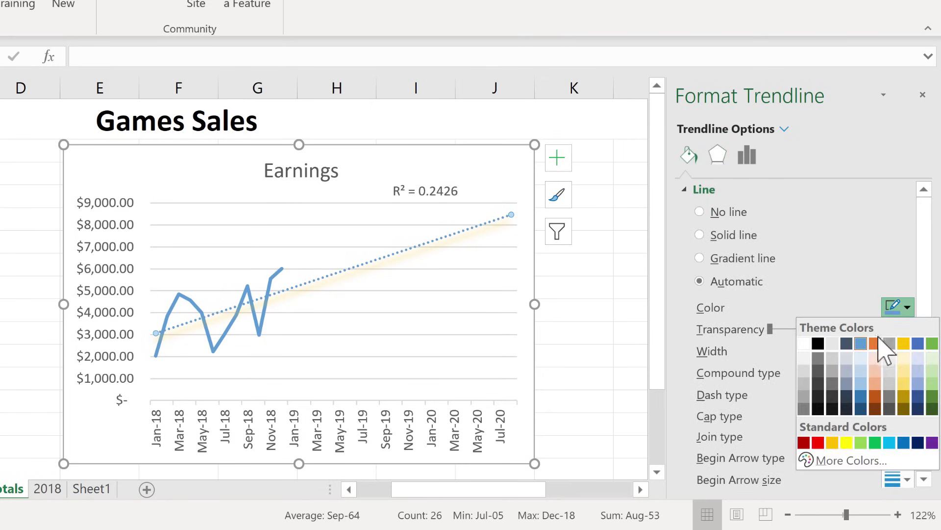
click(874, 395)
click(898, 307)
click(820, 339)
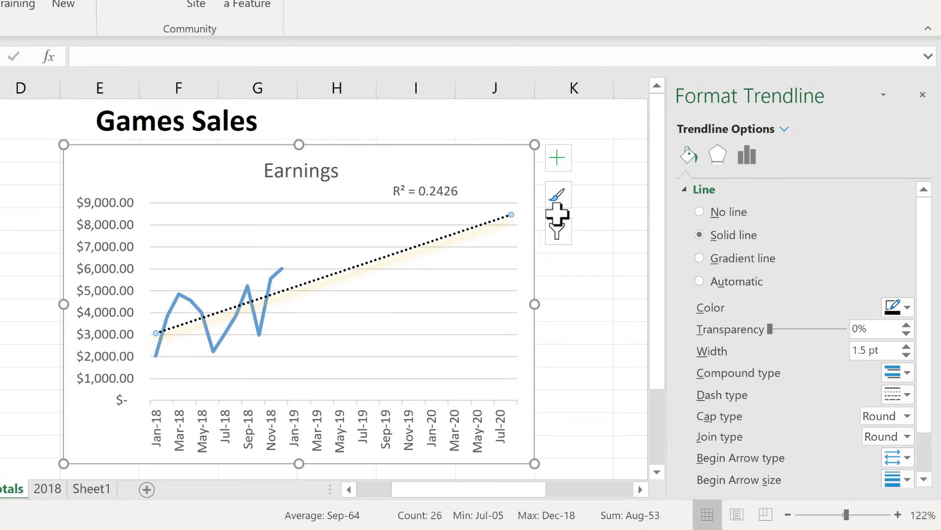
key(ctrl+z)
key(ctrl+z)
key(ctrl+z)
key(ctrl+z)
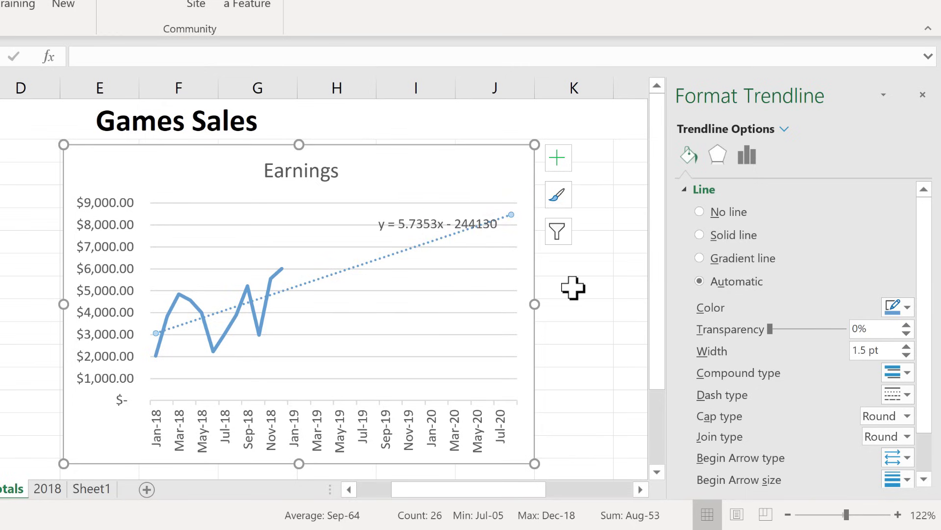
key(ctrl+z)
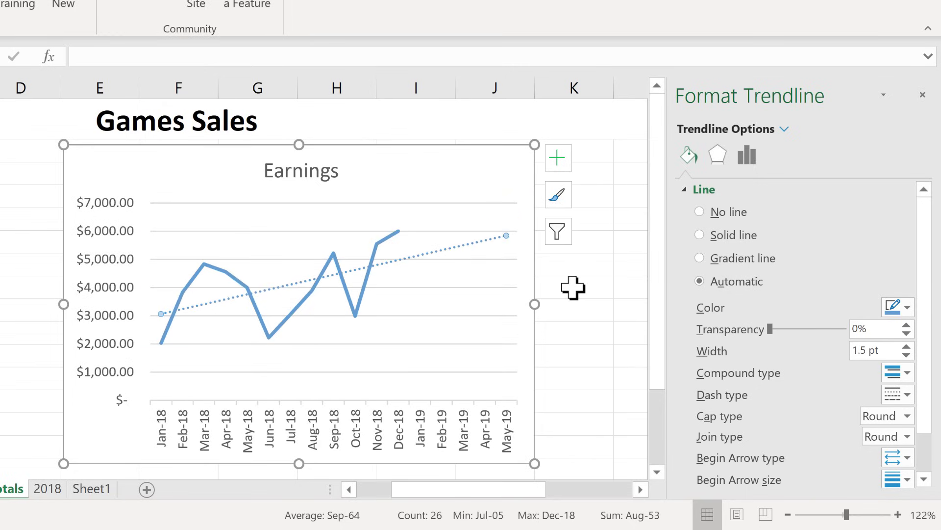
Step: Undo the forecast and remaining changes until the trendline is gone, leaving only the earnings line
key(ctrl+z)
key(ctrl+z)
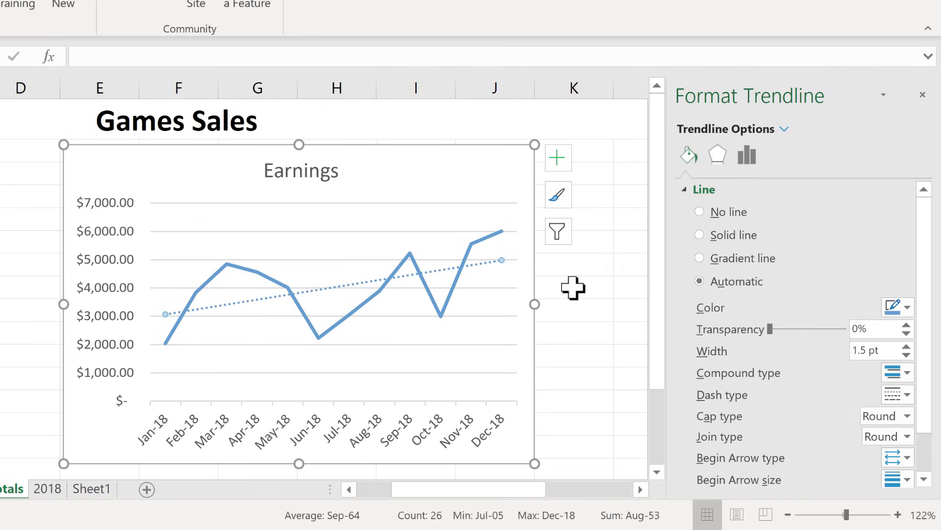
key(ctrl+z)
key(ctrl+z)
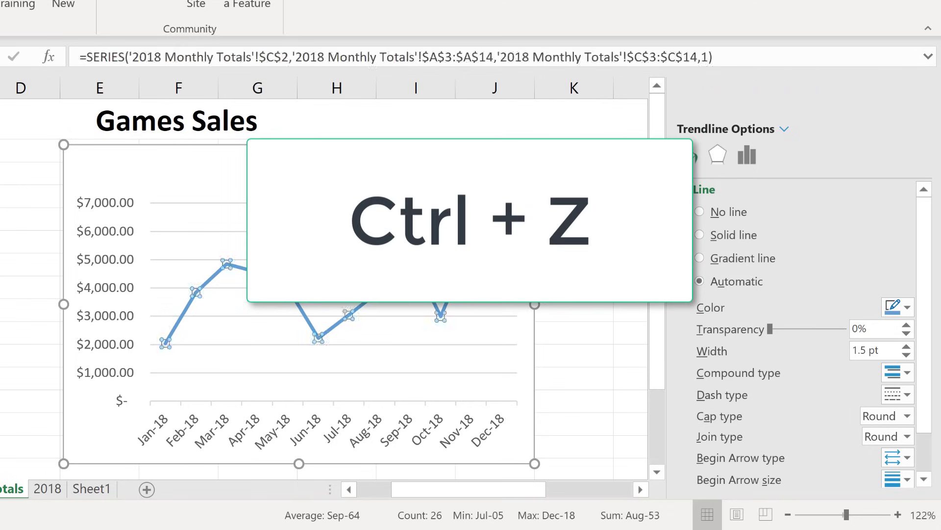
key(ctrl+z)
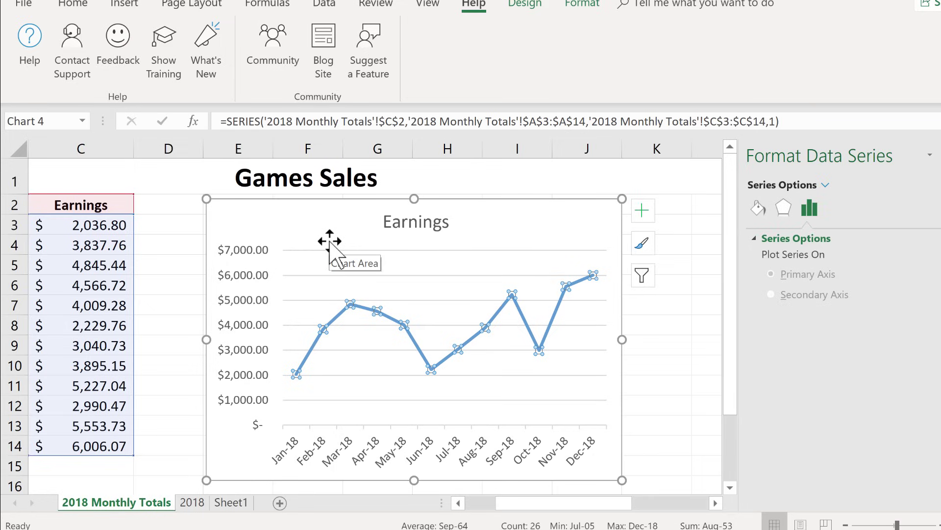
Step: Move the chart further right and enter headings 'Trend Forecast' in D2 and 'Growth Forecast' in E2
drag(310, 232, 417, 233)
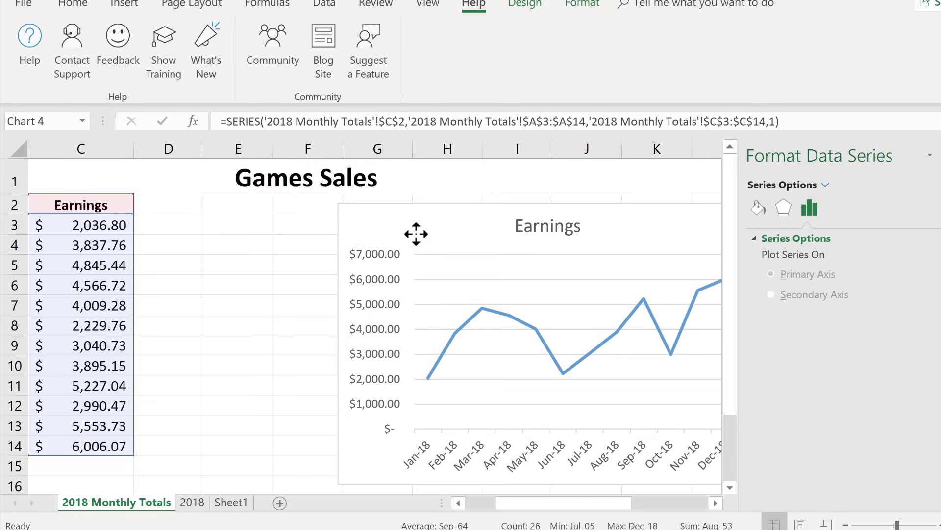
scroll(426, 294, left, 2)
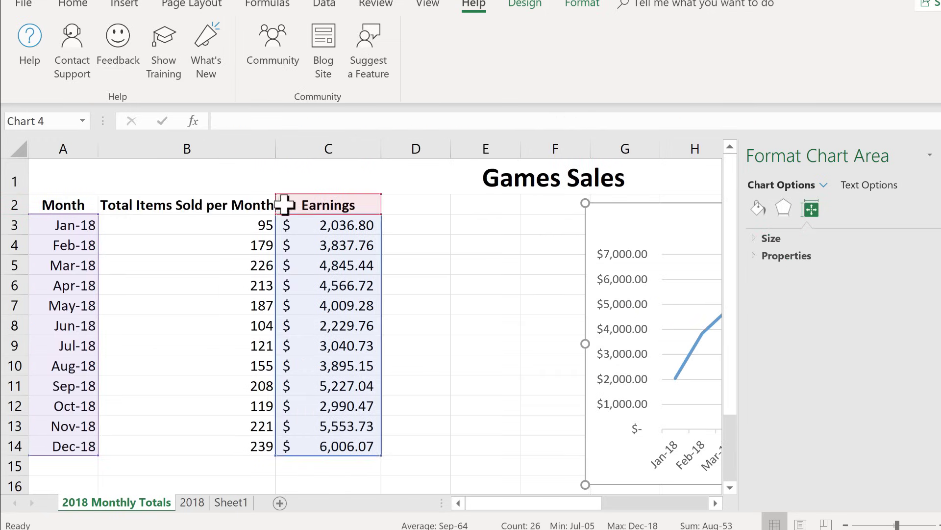
click(414, 210)
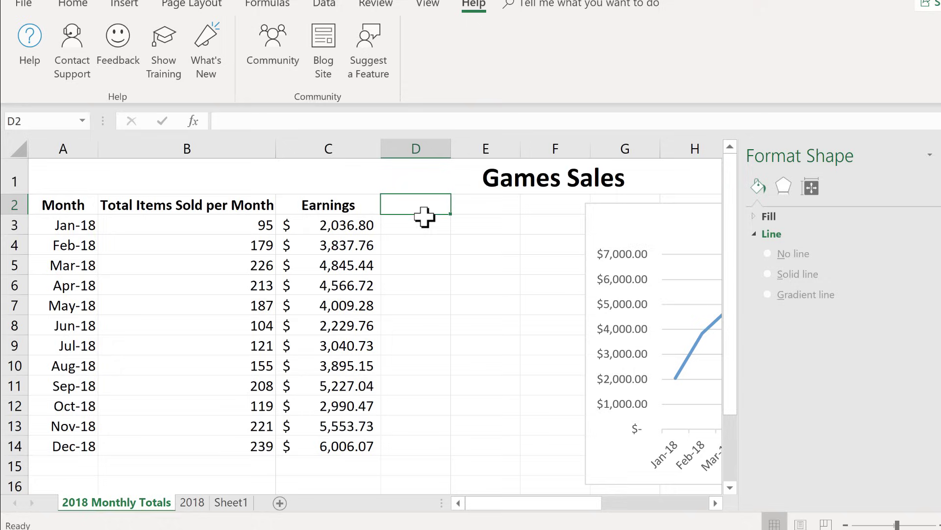
key(Down)
key(Down)
click(410, 204)
text(Tren)
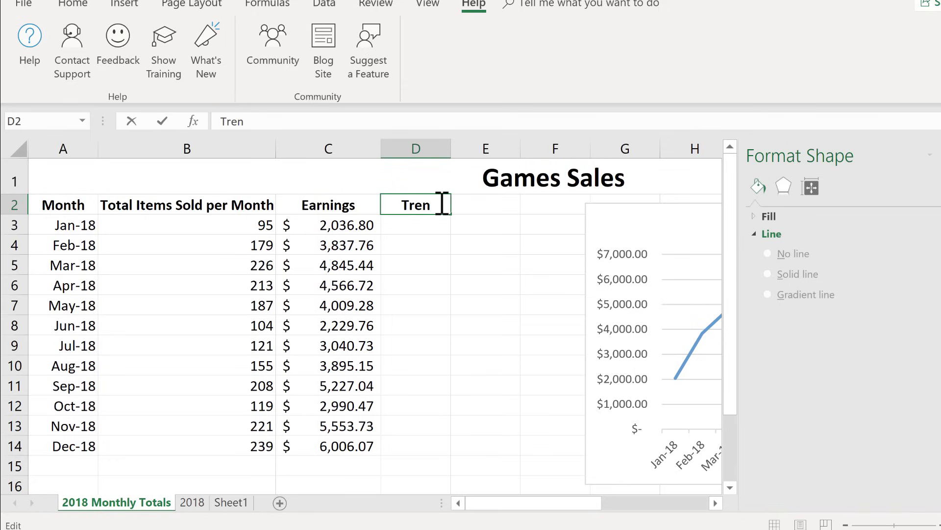
text(d Forecast)
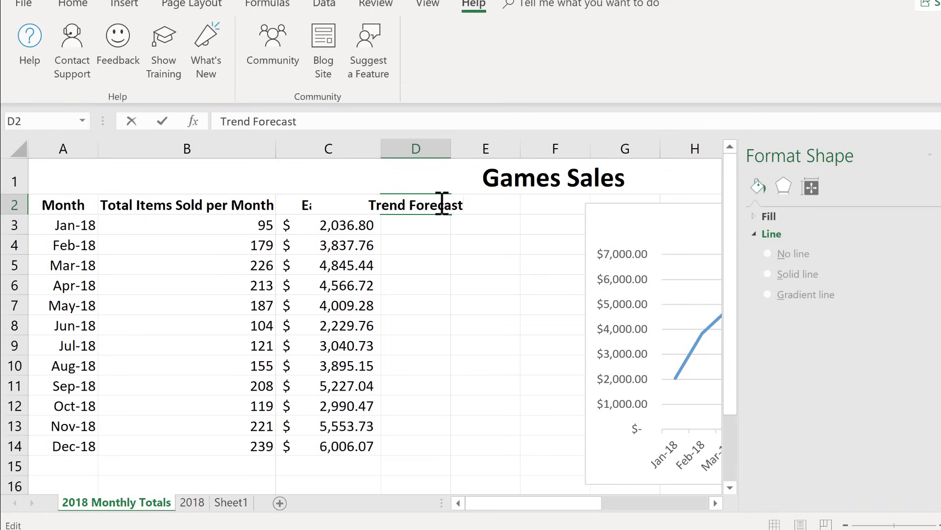
key(Tab)
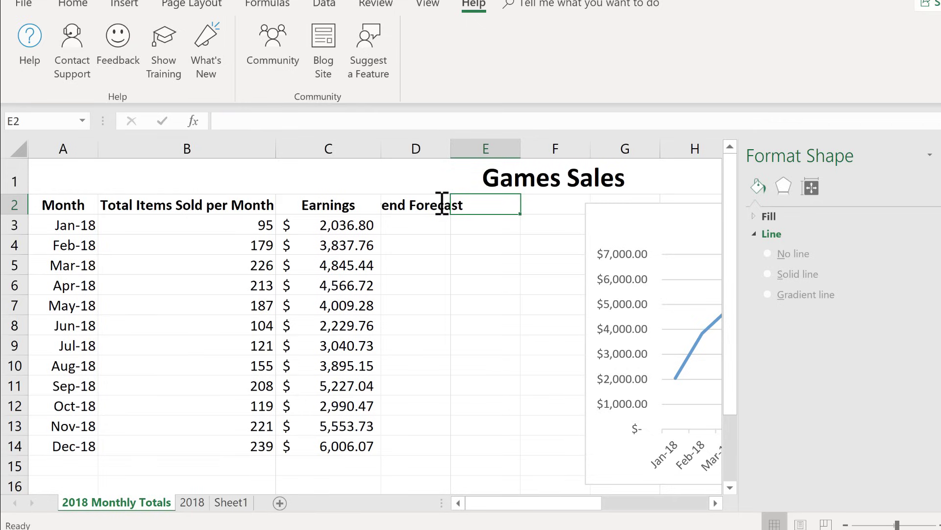
text(Growth For)
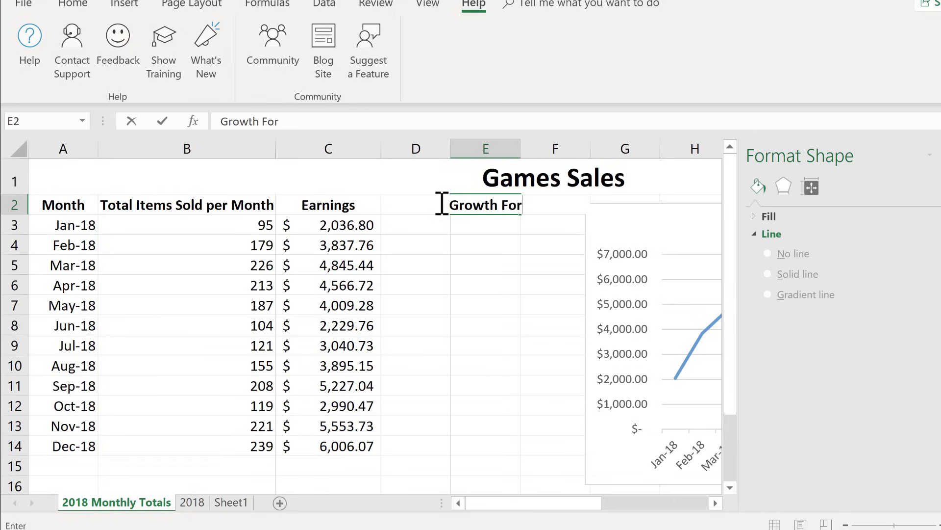
text(ecast)
key(Return)
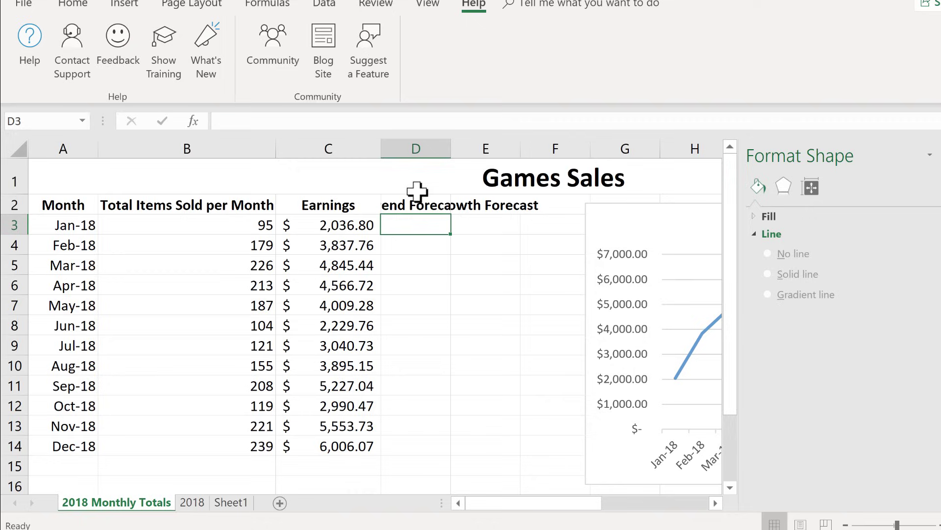
Step: AutoFit columns D and E so both headings show in full
drag(416, 142, 447, 145)
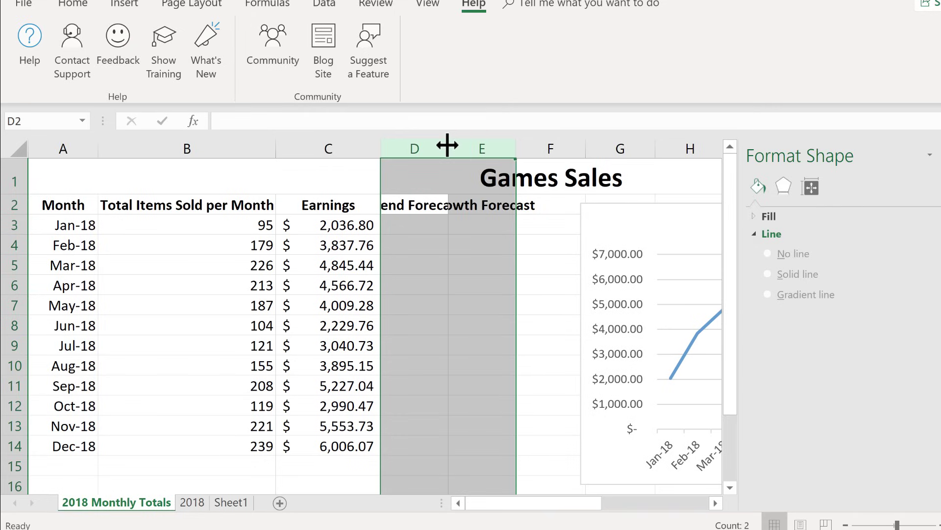
double_click(448, 145)
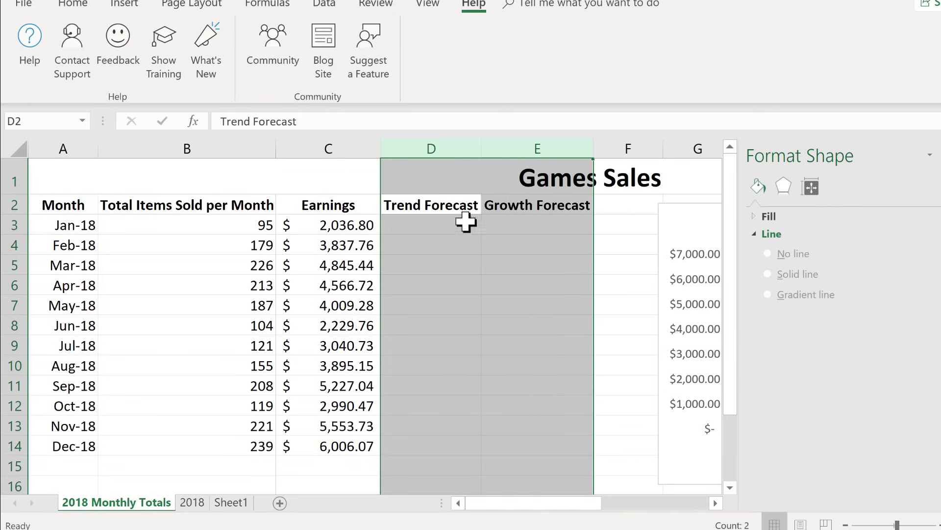
click(508, 239)
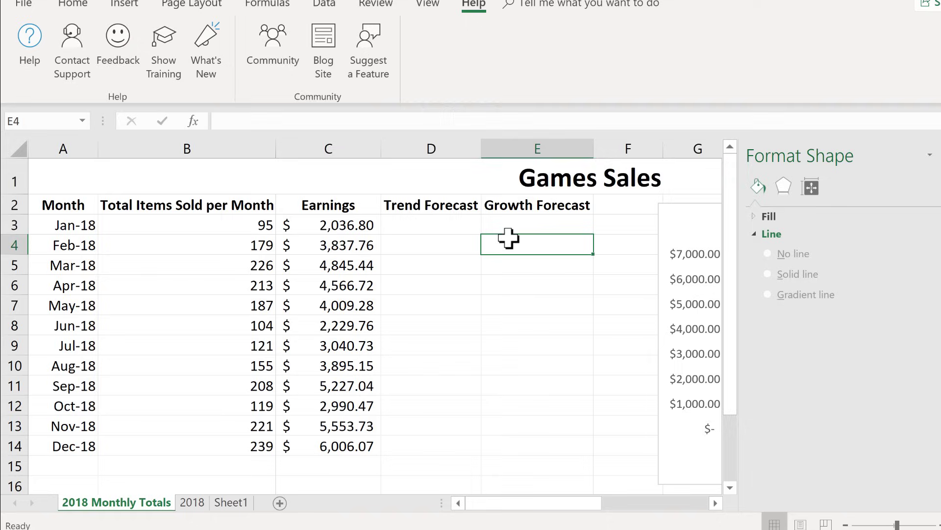
click(434, 232)
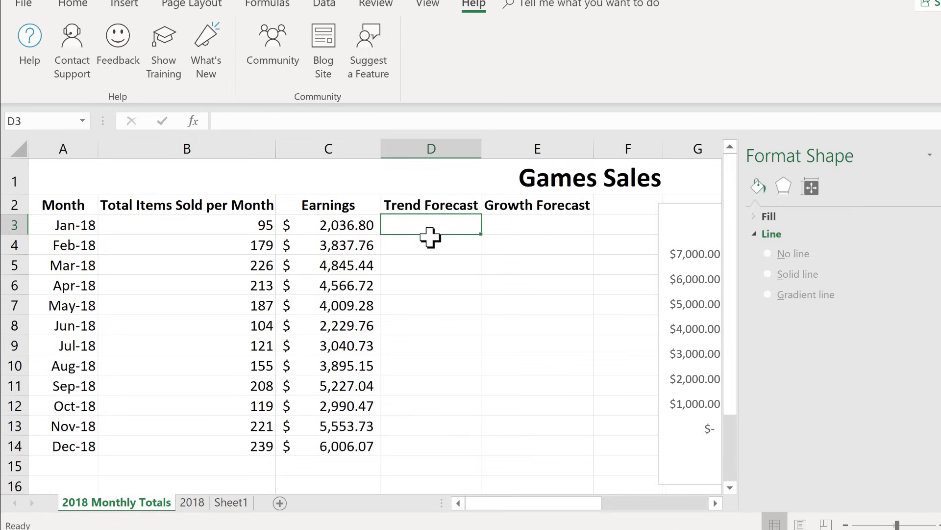
click(342, 224)
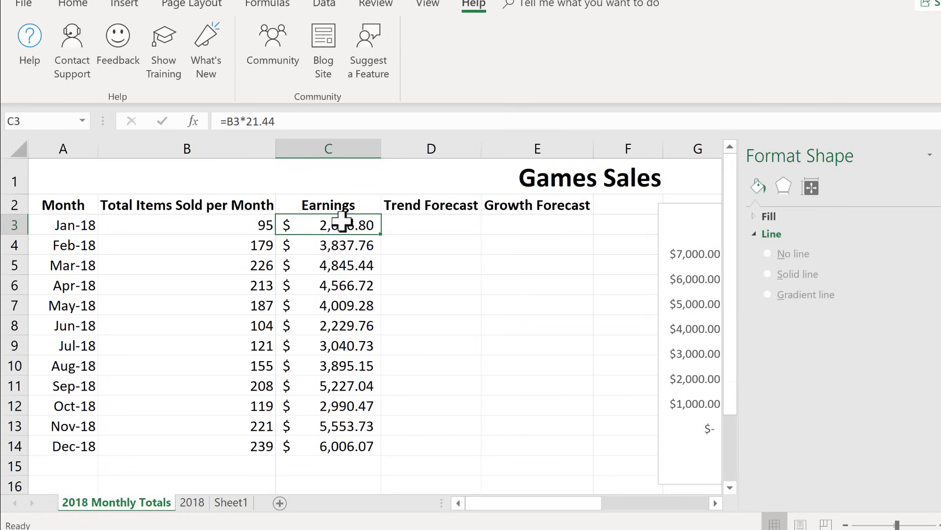
click(421, 223)
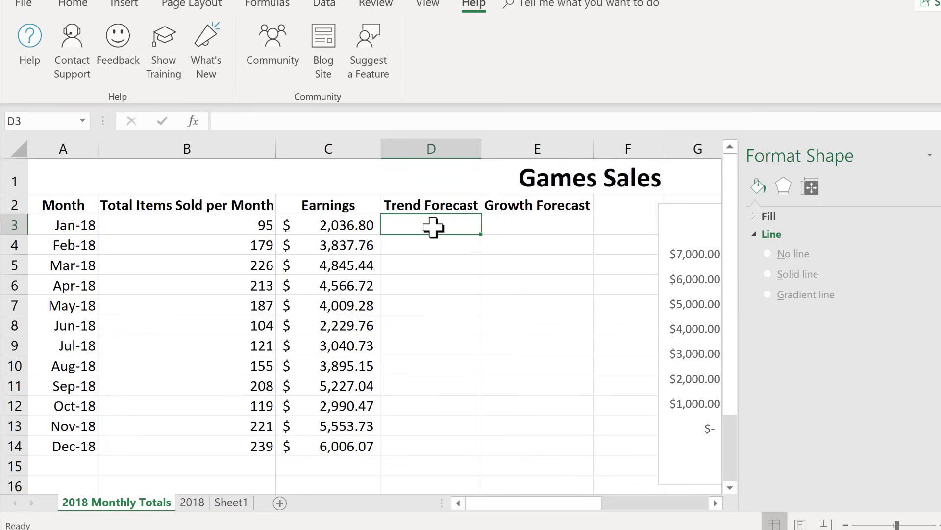
click(429, 268)
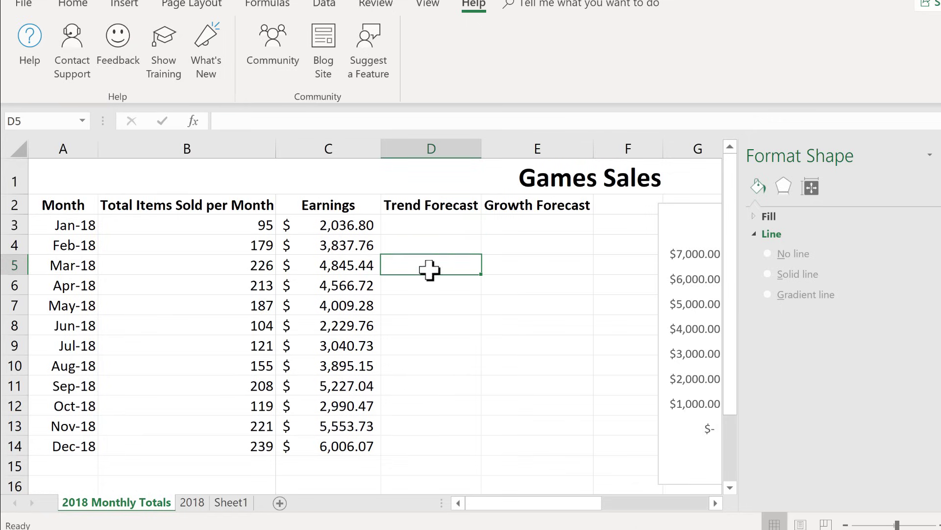
Step: Enter =TREND(C3:C14) as an array formula across D3:D14
click(408, 221)
drag(408, 221, 392, 445)
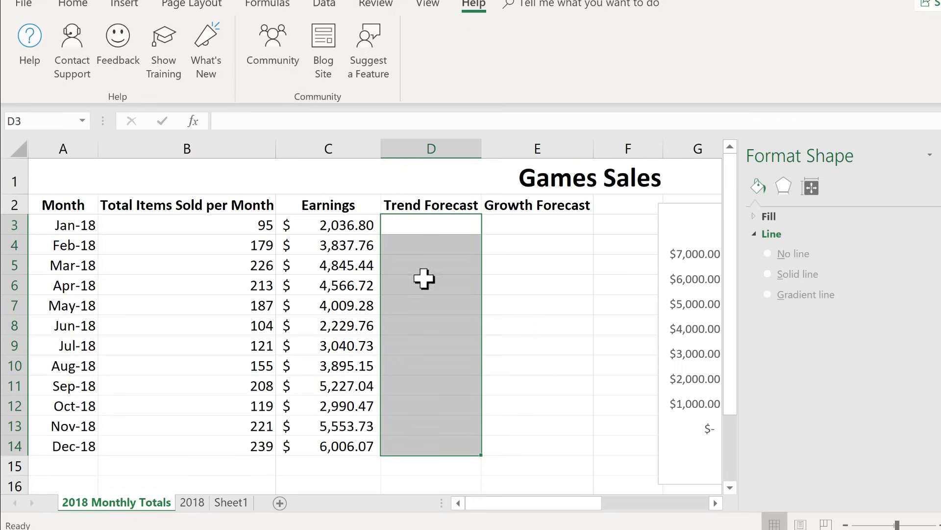
text(=)
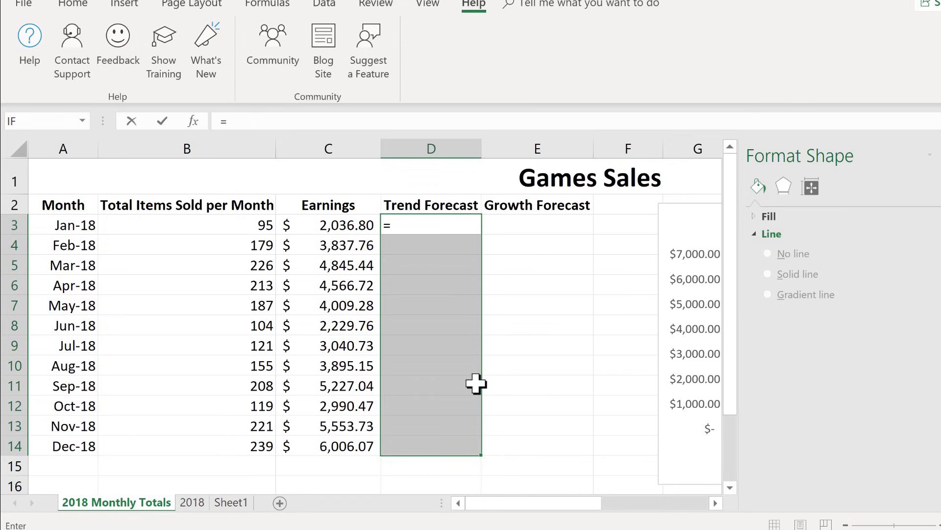
text(trend)
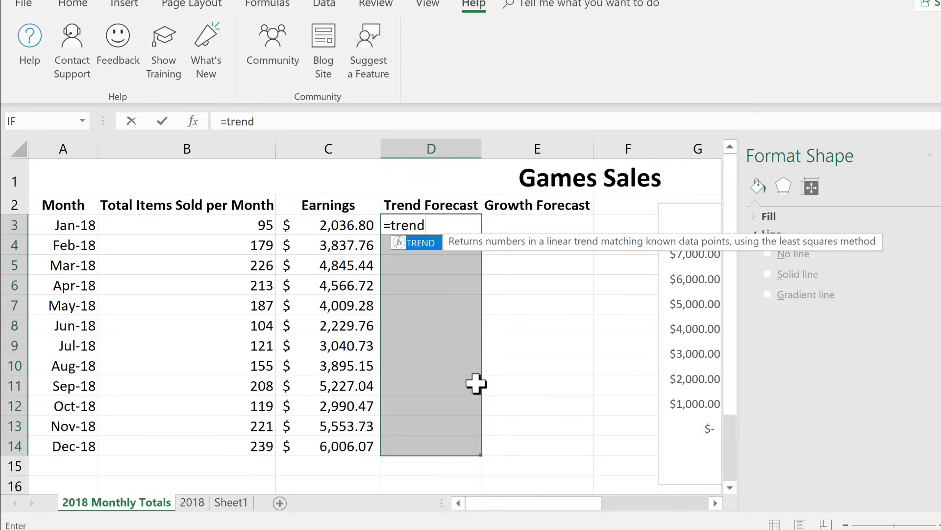
text(()
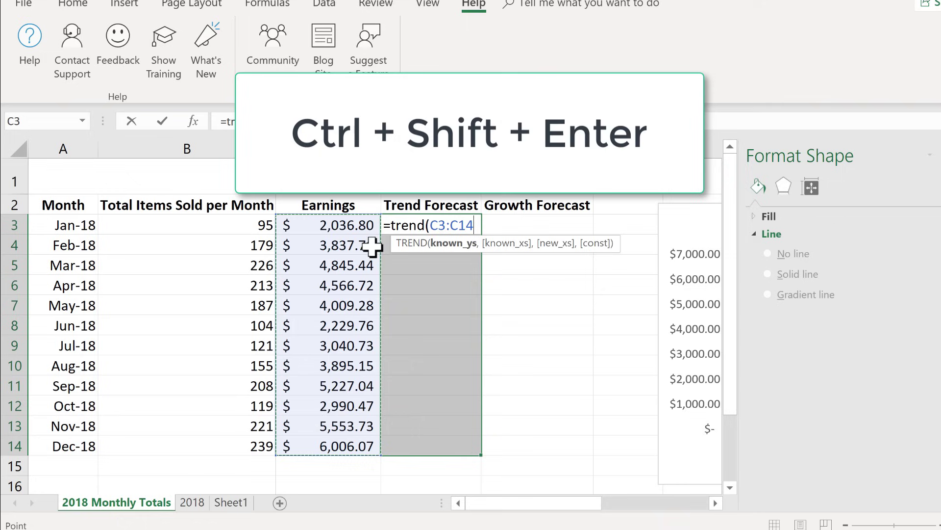
key(ctrl+shift+Return)
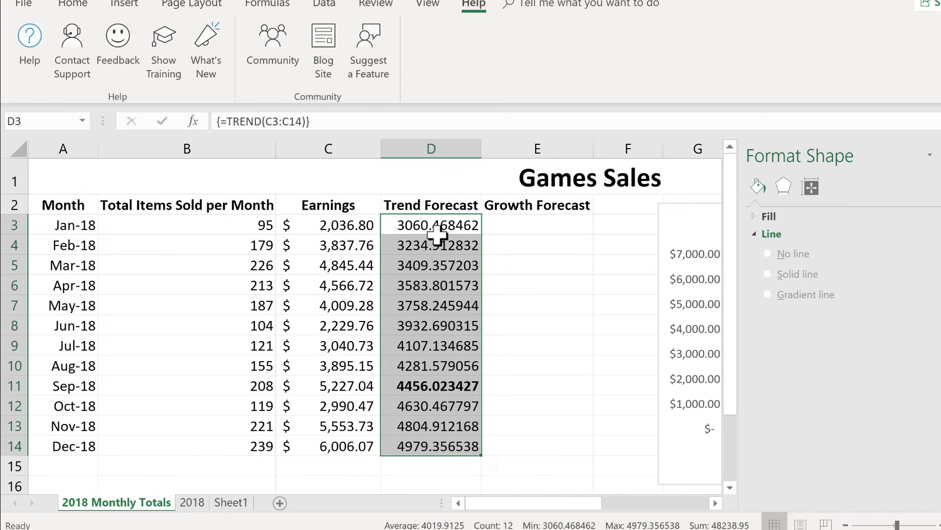
Step: Remove bold formatting from the Sep-18 trend value in D11
click(520, 398)
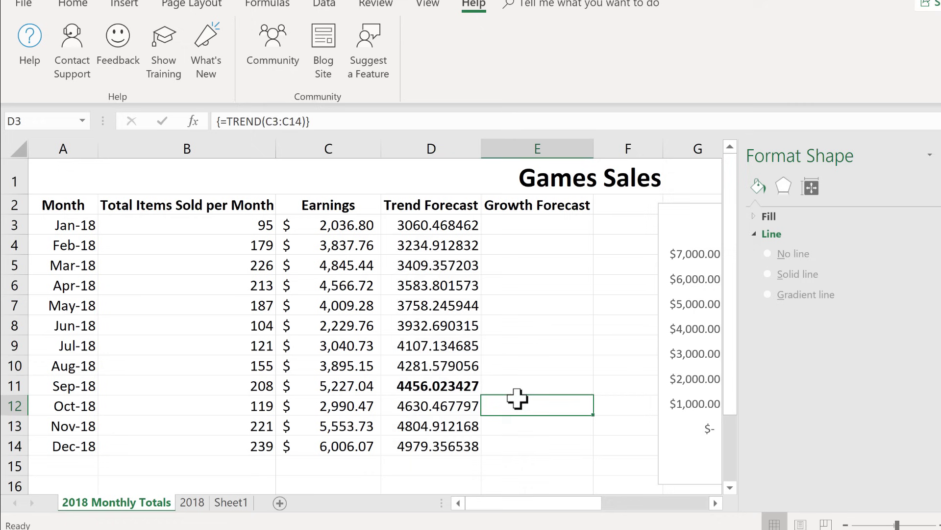
click(424, 378)
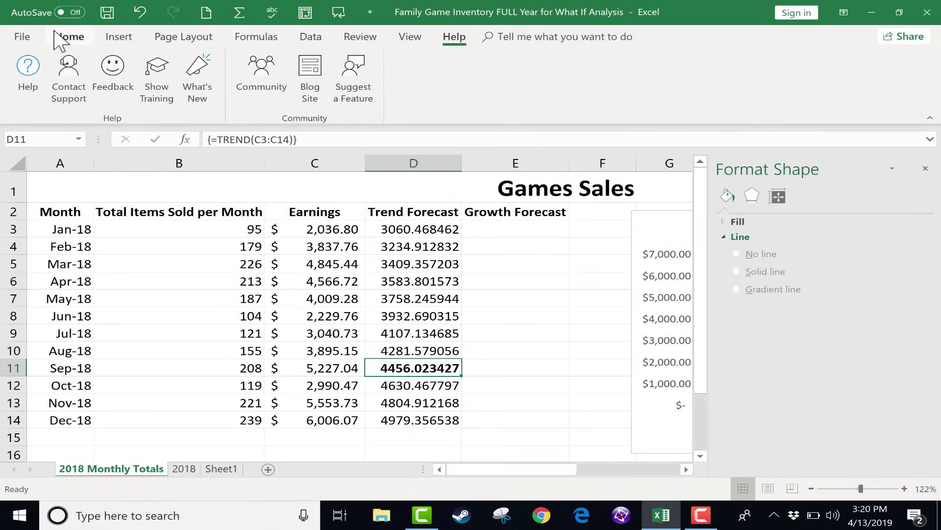
click(60, 41)
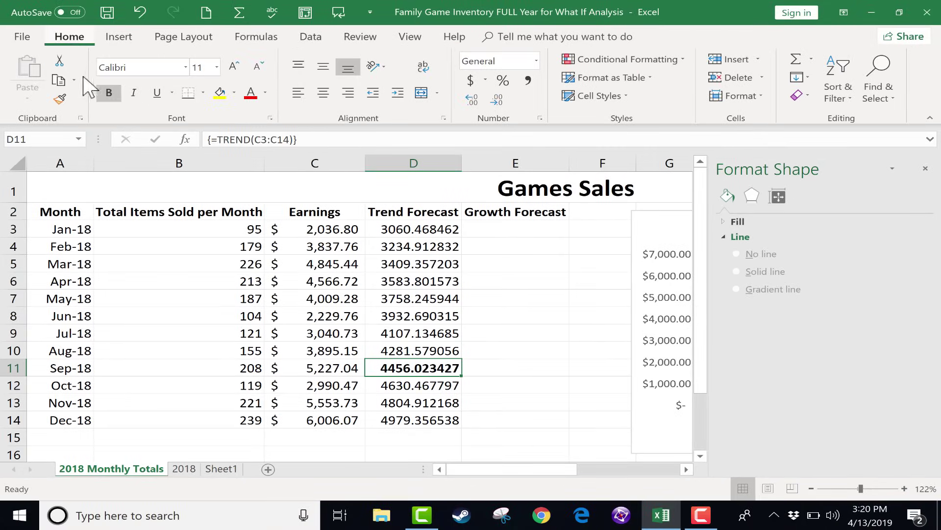
click(109, 92)
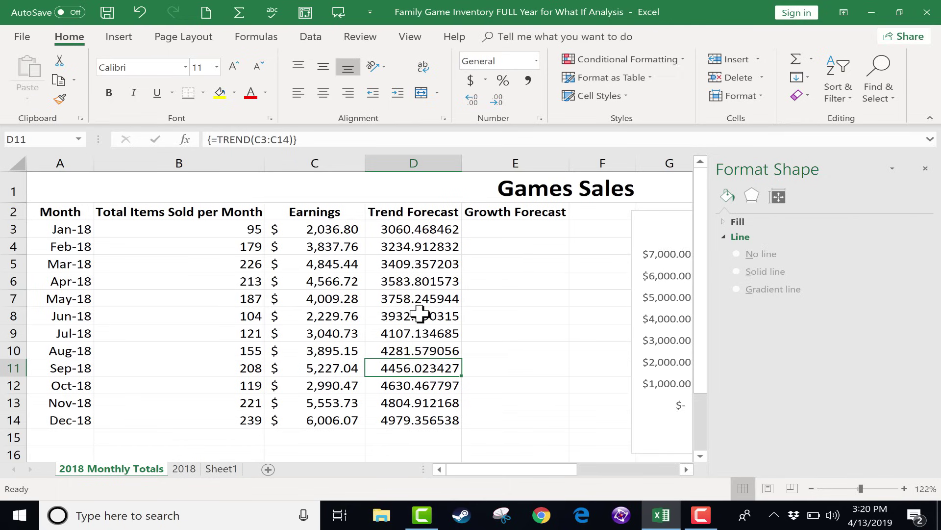
Step: Close the Format Shape pane and delete the old Earnings chart
click(925, 168)
drag(652, 470, 681, 454)
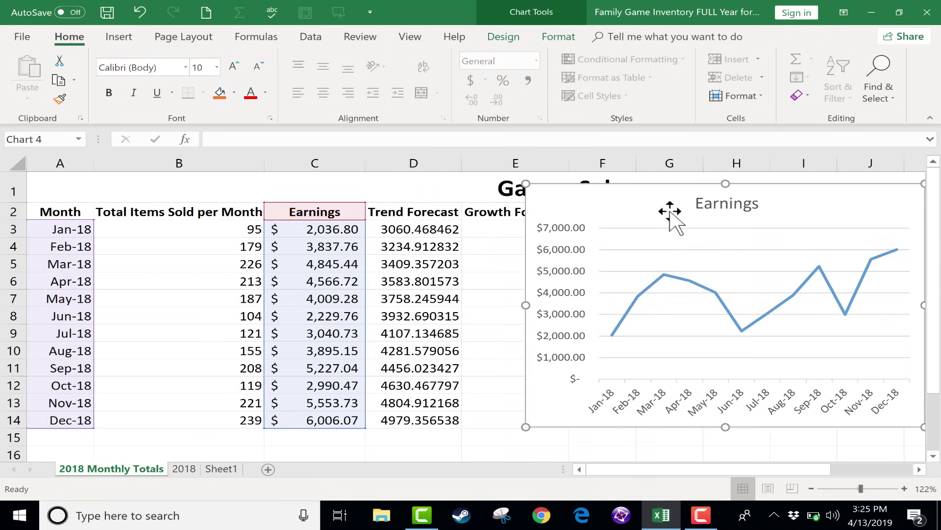
key(Delete)
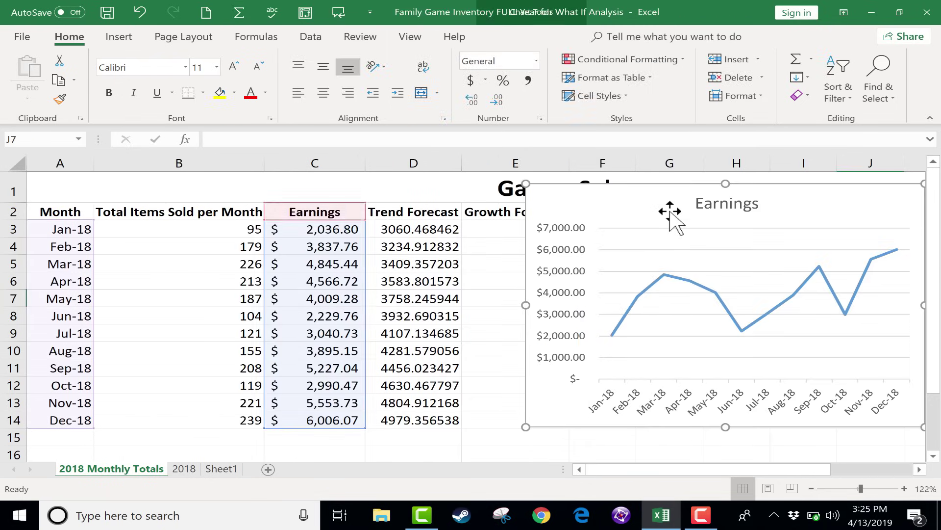
key(alt+n)
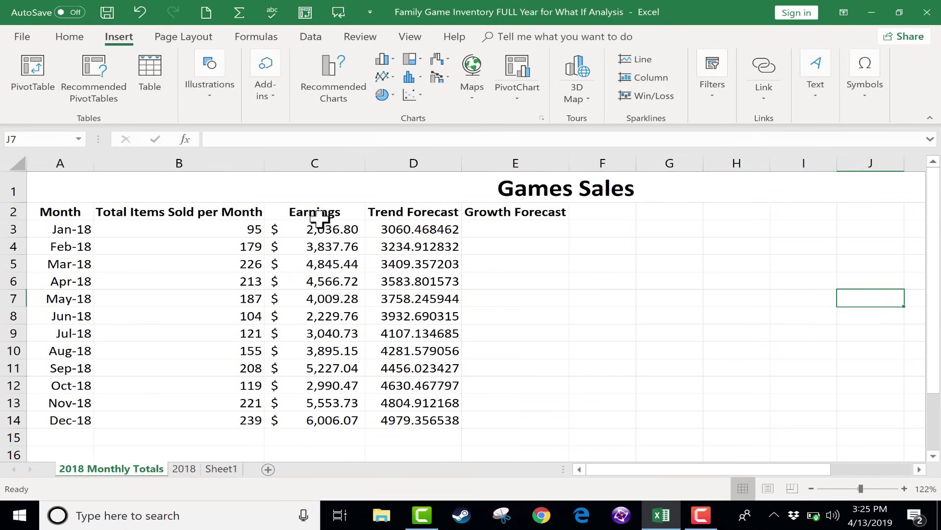
Step: Insert a 2-D line chart of Month, Earnings and Trend Forecast (A2:A14, C2:D14)
drag(301, 212, 436, 420)
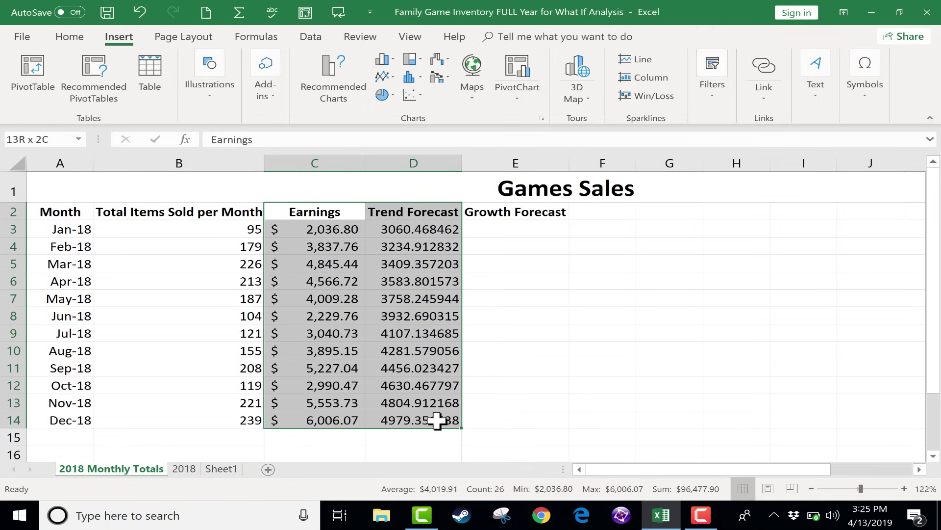
drag(436, 420, 437, 422)
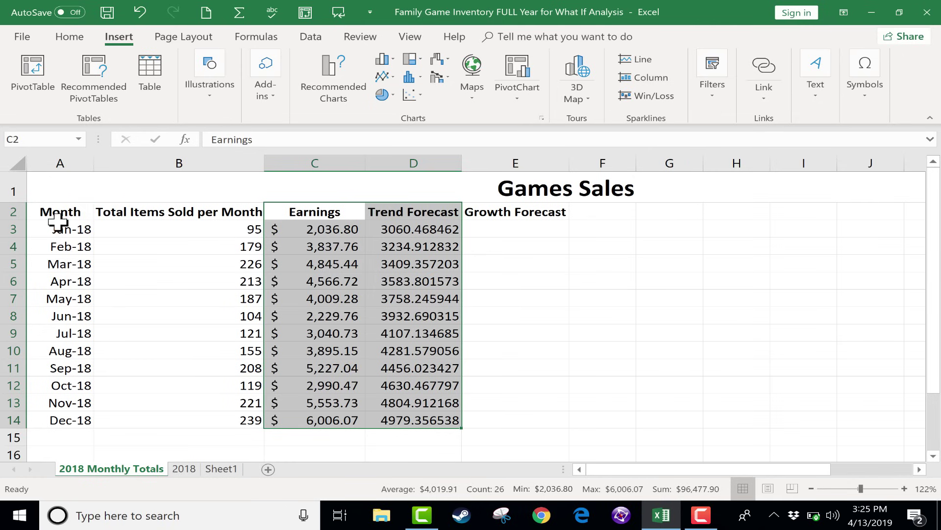
drag(57, 221, 70, 422)
scroll(333, 151, up, 1)
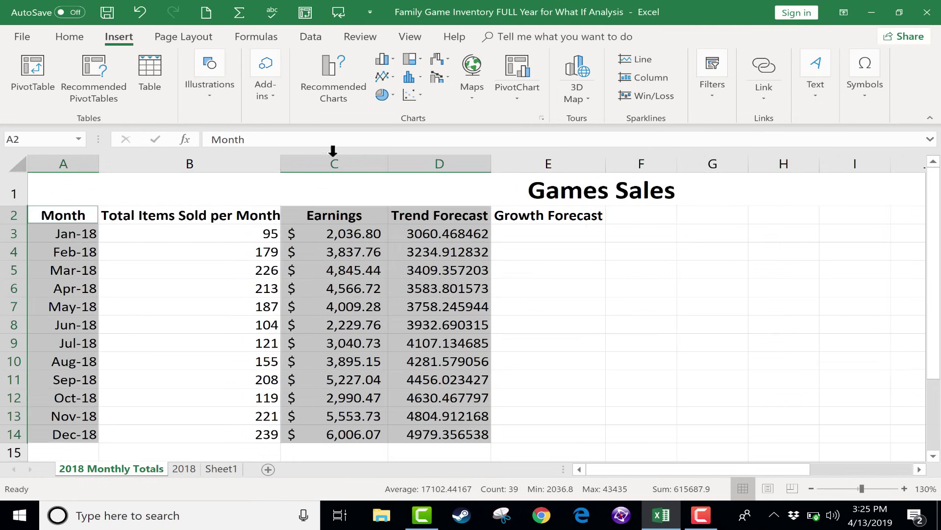
click(381, 71)
click(393, 120)
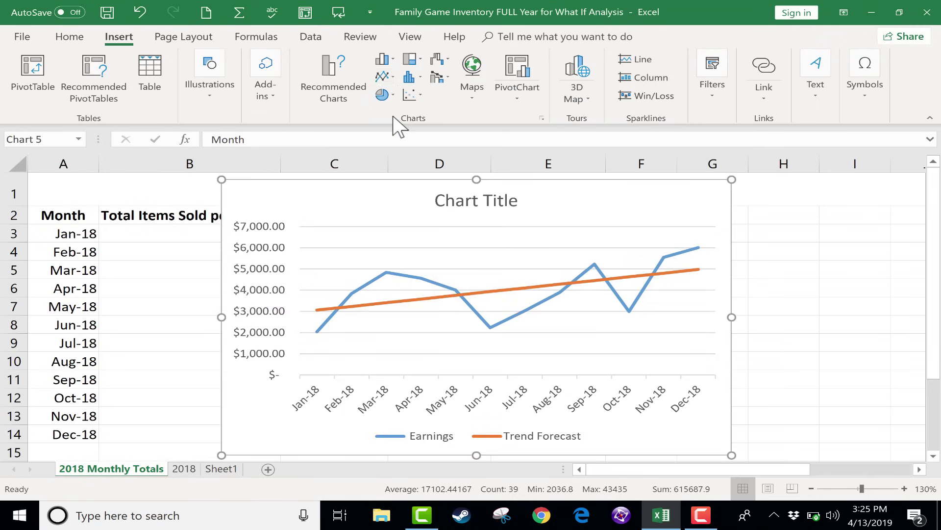
Step: Move the chart to the right of the data, undoing an accidental title move
drag(519, 193, 766, 189)
key(ctrl+z)
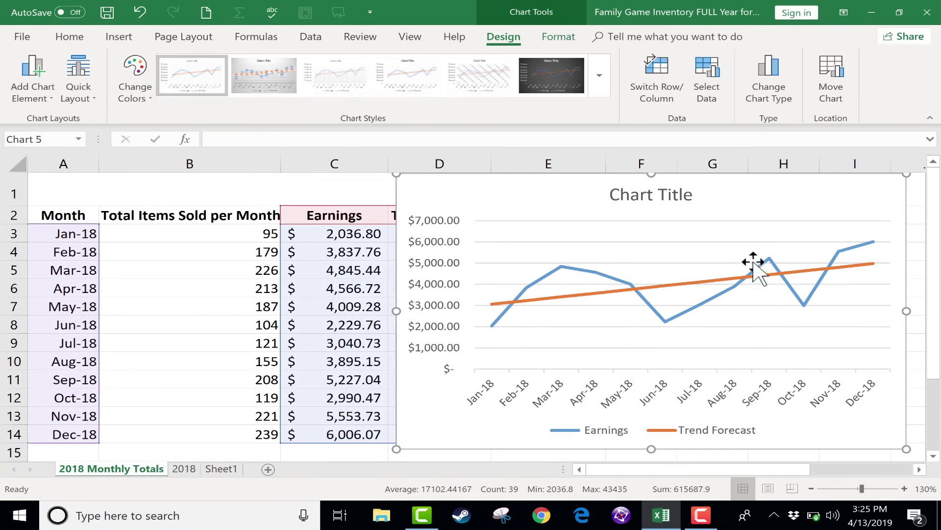
scroll(755, 265, down, 2)
scroll(711, 250, up, 2)
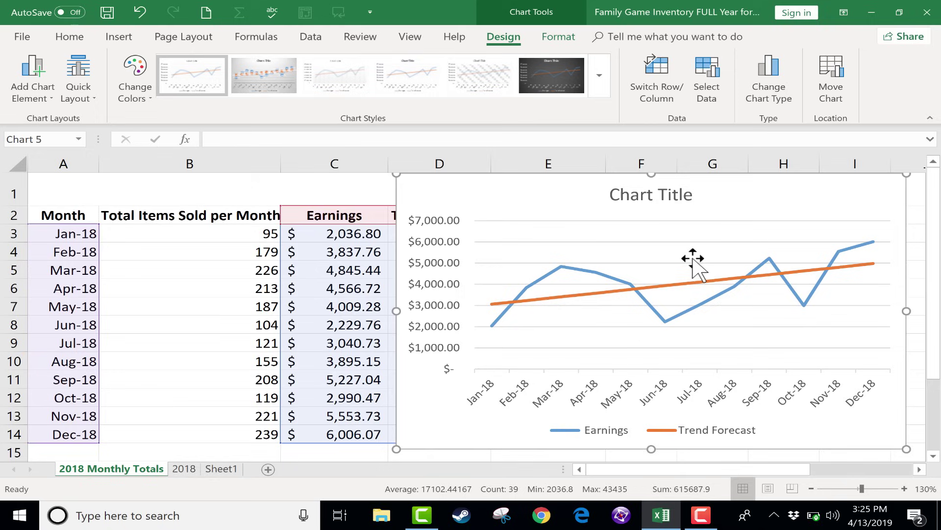
drag(515, 189, 480, 196)
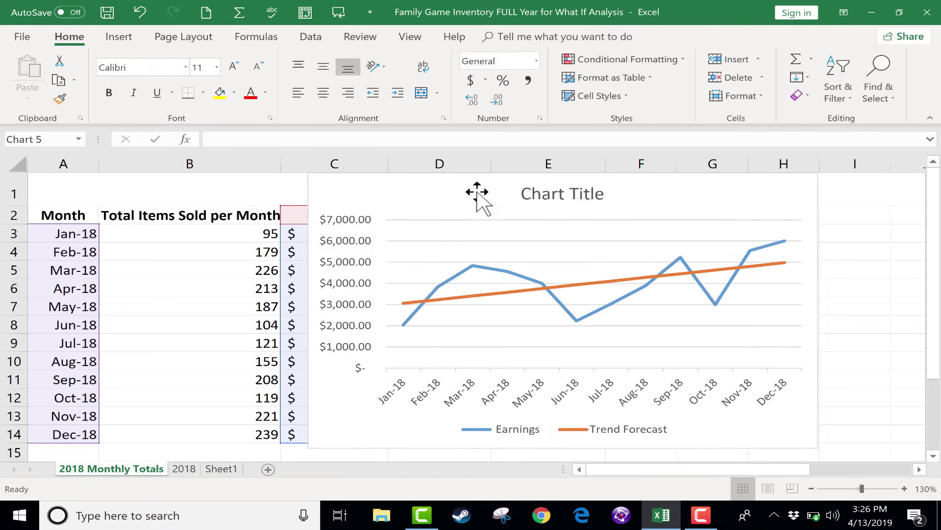
Step: Show line settings for the Trend Forecast series and shift the chart further right
double_click(604, 287)
click(585, 279)
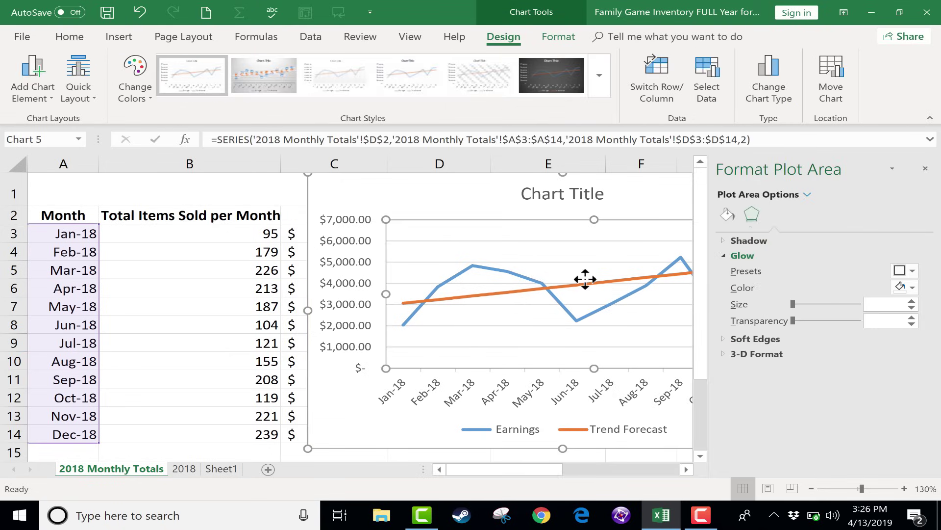
click(583, 286)
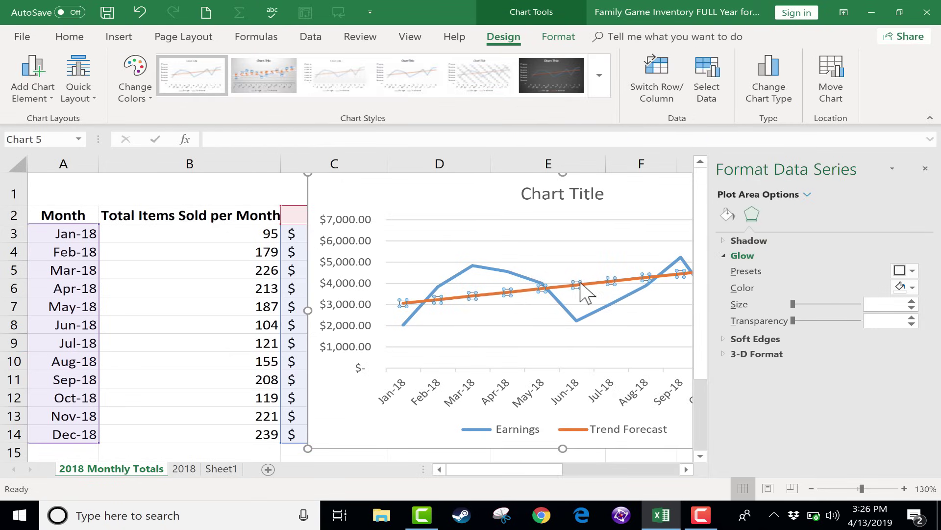
click(727, 216)
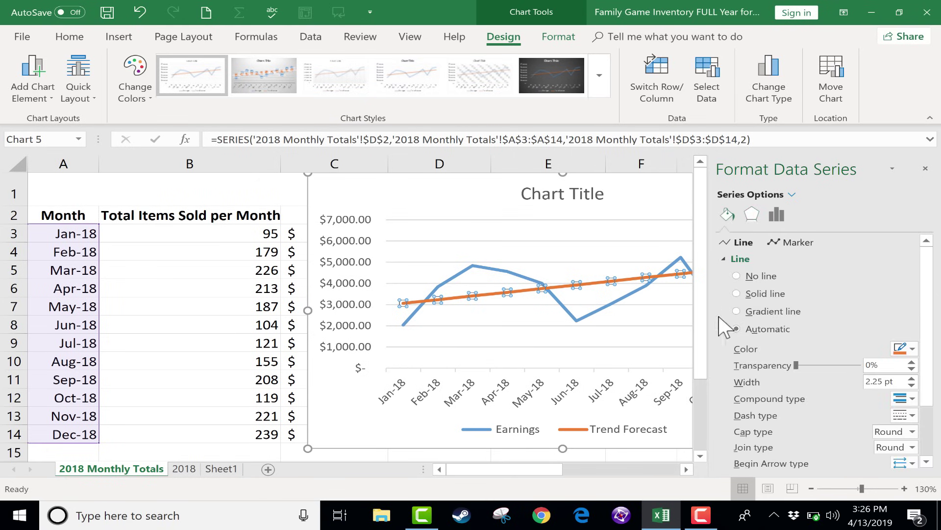
drag(510, 231, 812, 215)
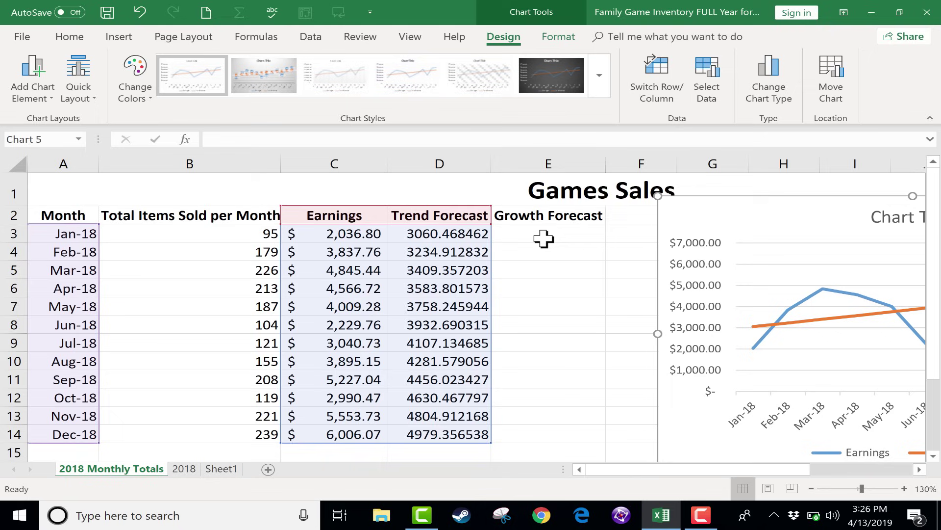
Step: Enter =GROWTH(C3:C14) as an array formula in Growth Forecast cells E3:E14
click(542, 239)
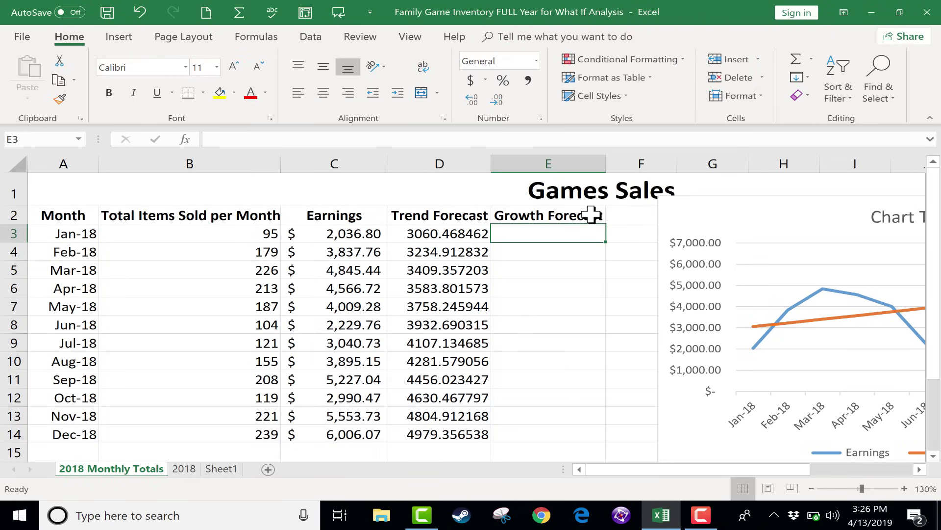
click(557, 265)
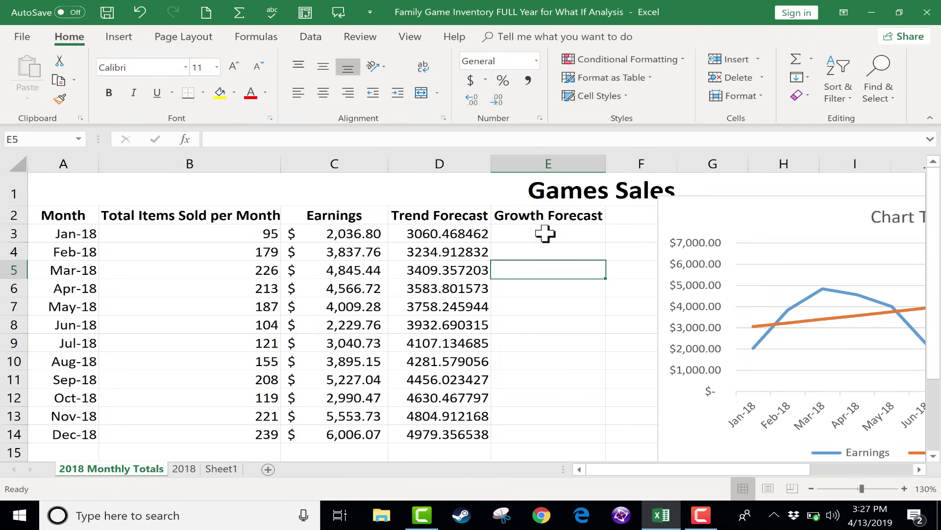
drag(544, 234, 553, 433)
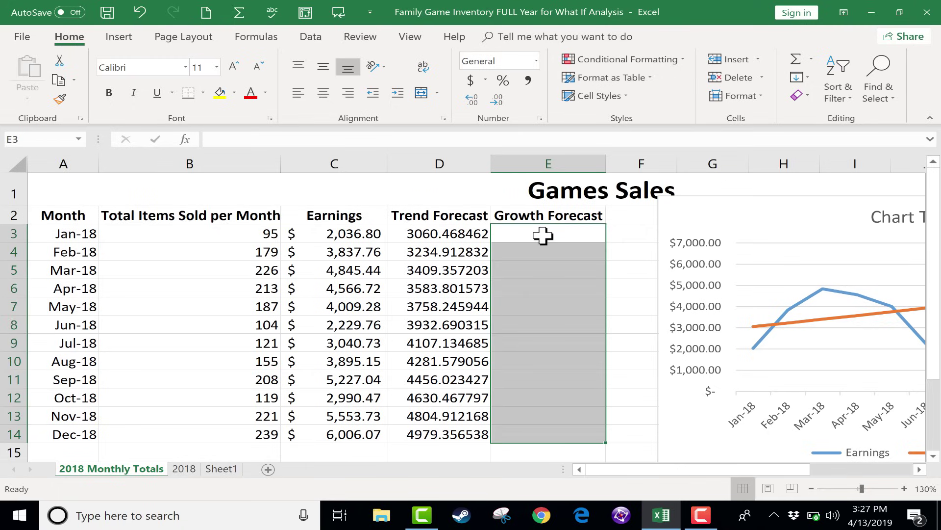
text(=growth)
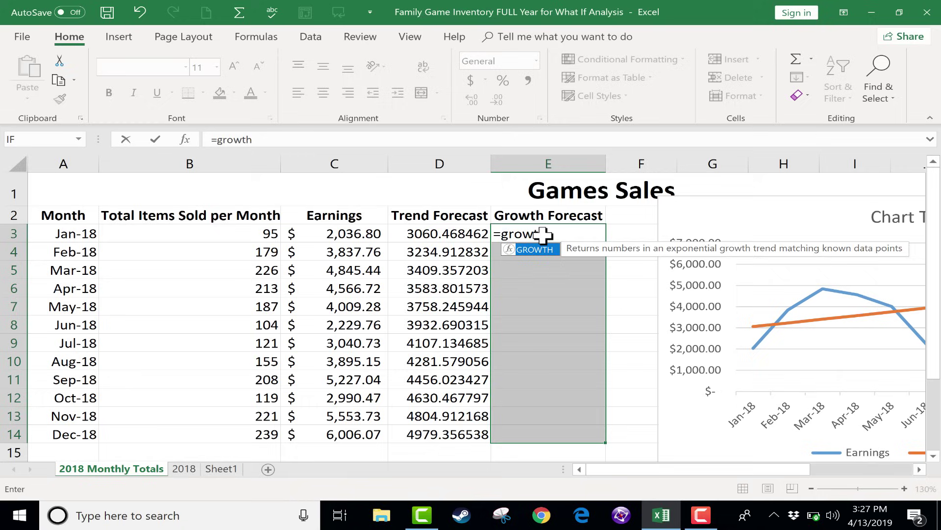
text(()
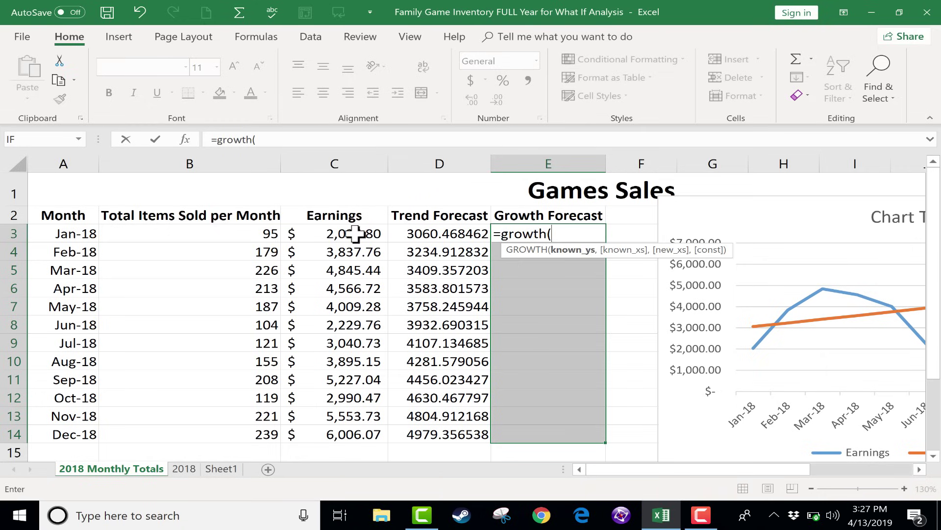
drag(356, 234, 342, 432)
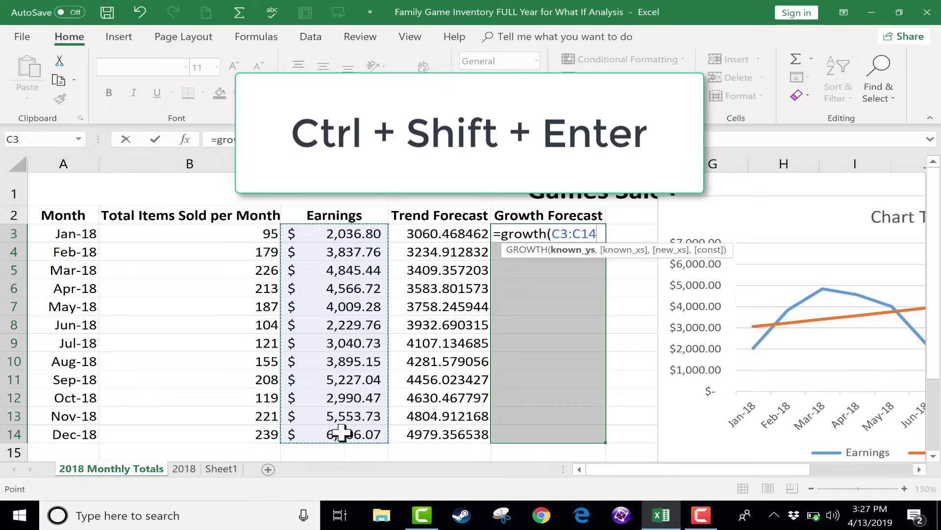
key(ctrl+shift+Return)
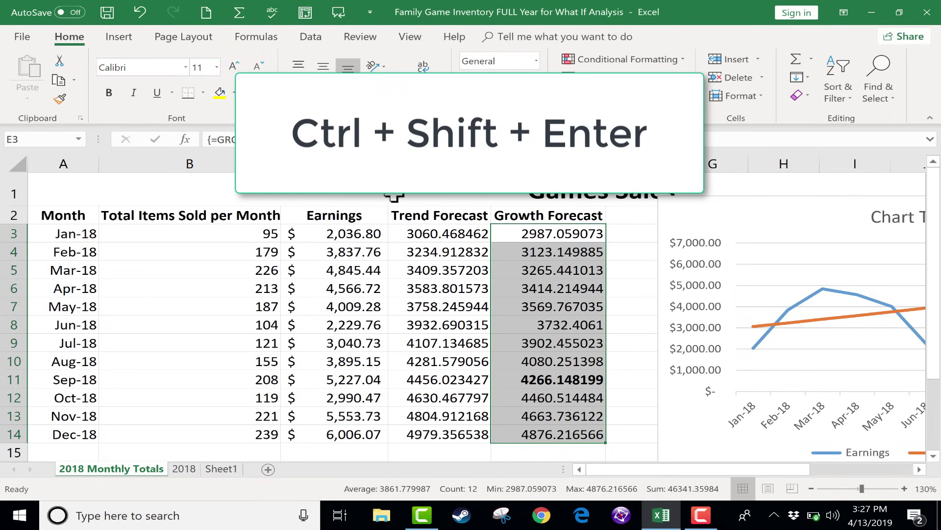
Step: Delete the existing forecast chart from the sheet
click(744, 223)
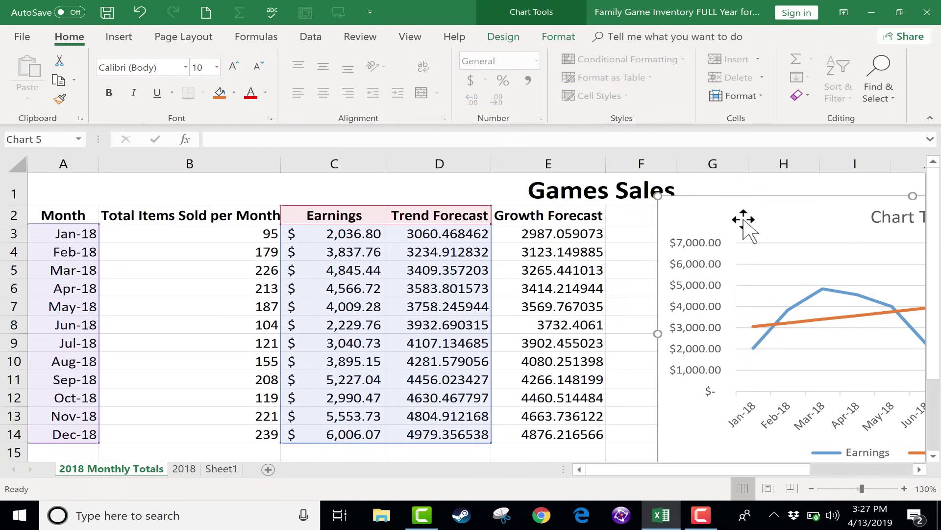
key(Delete)
scroll(294, 68, down, 1)
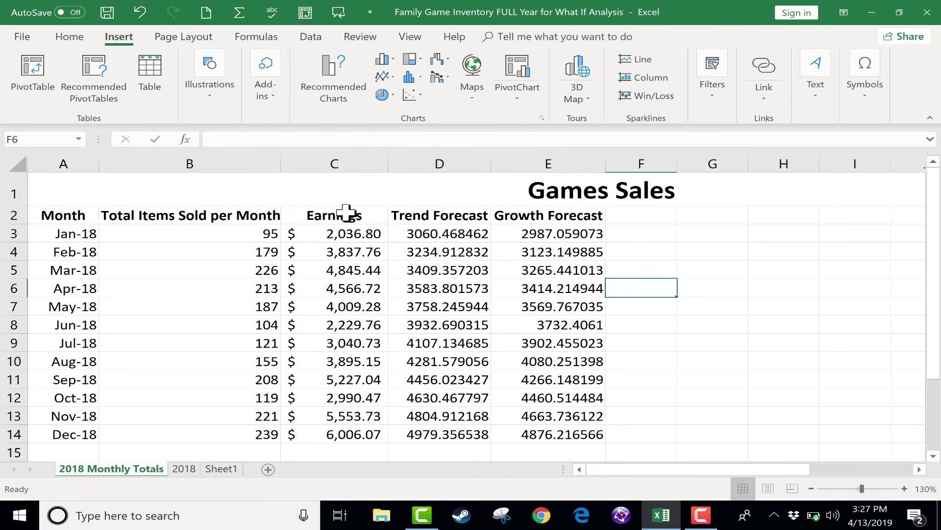
Step: Chart Month with Earnings, Trend and Growth Forecast (A2:A14, C2:E14) as a 2-D line
drag(361, 216, 545, 431)
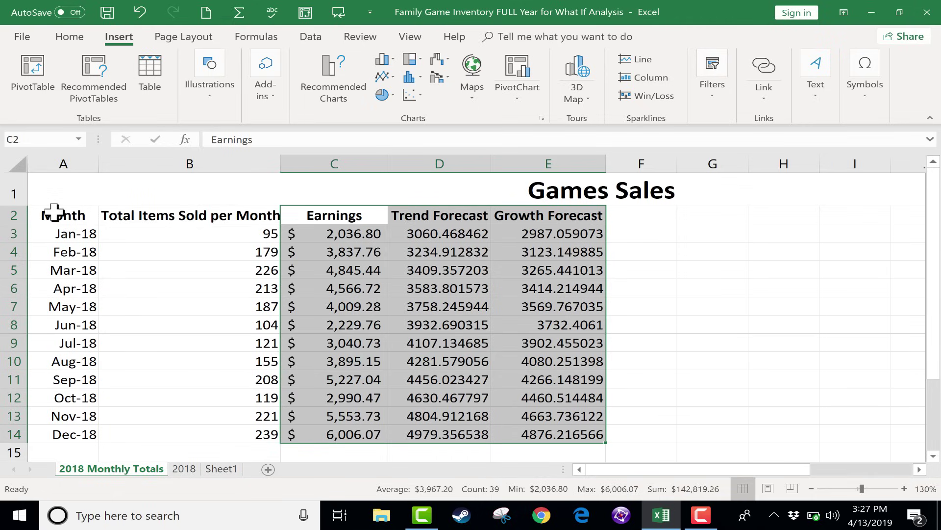
drag(54, 211, 81, 435)
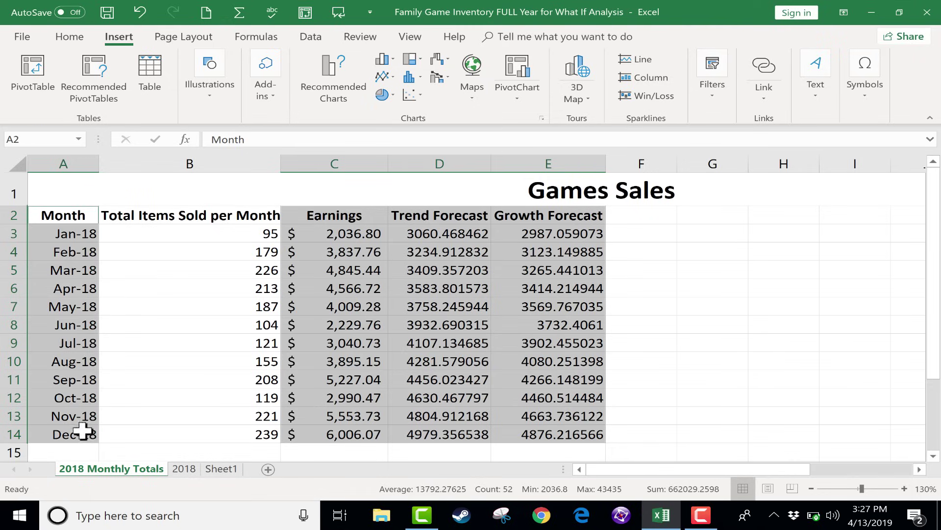
click(382, 76)
click(401, 119)
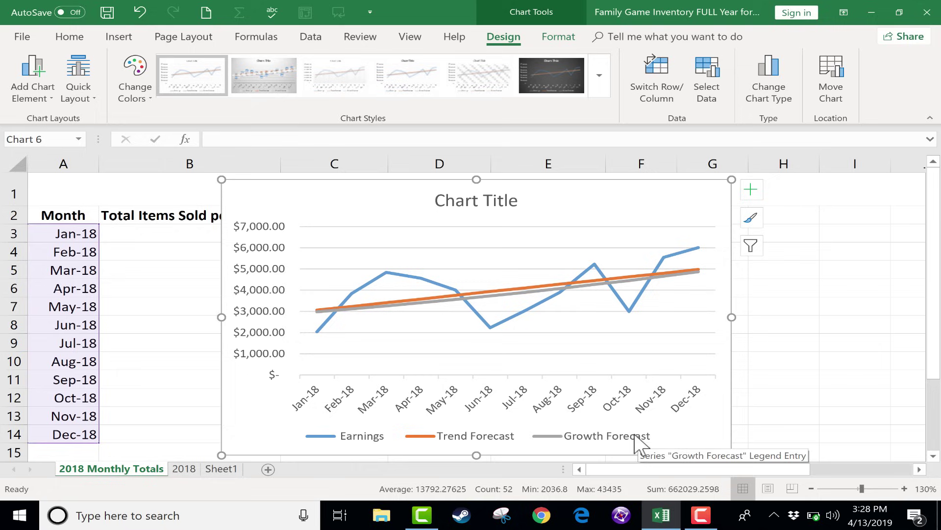
Step: Add a linear trendline to the Earnings line and drag the chart beside the table
right_click(422, 277)
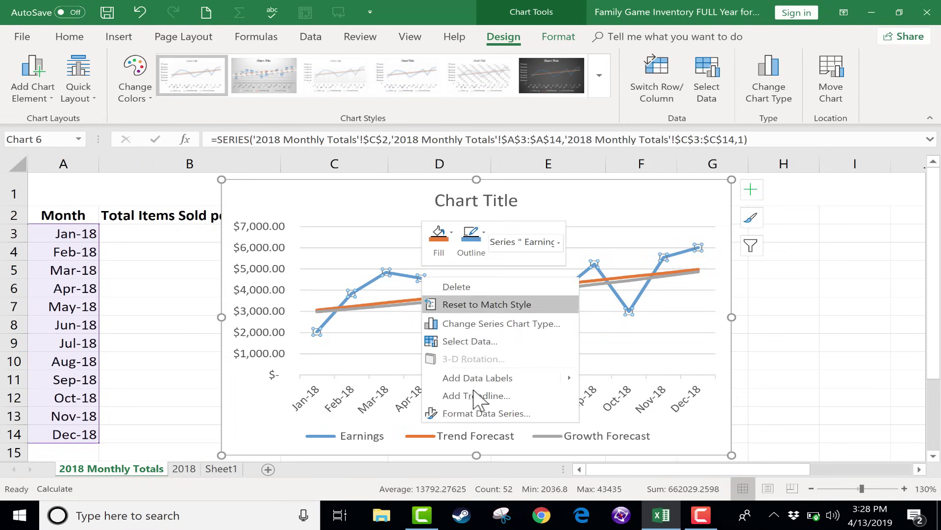
click(476, 396)
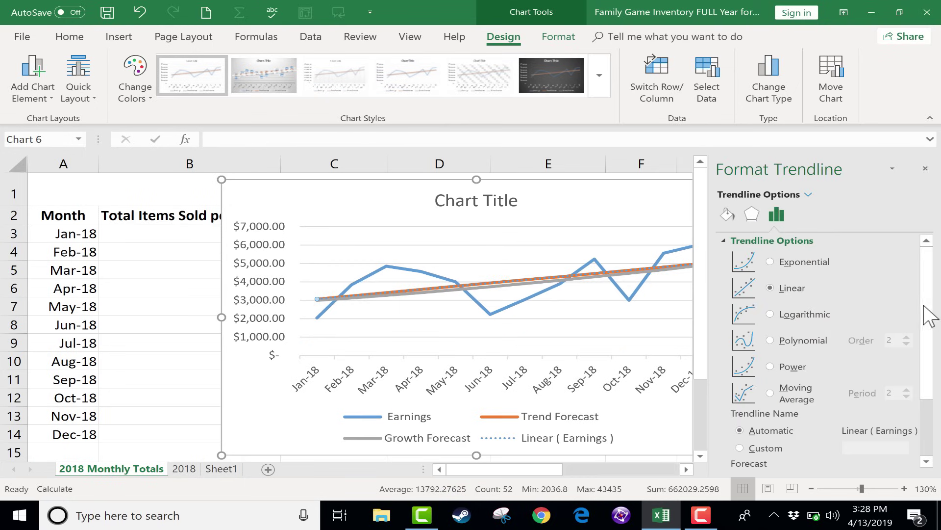
drag(922, 357, 904, 406)
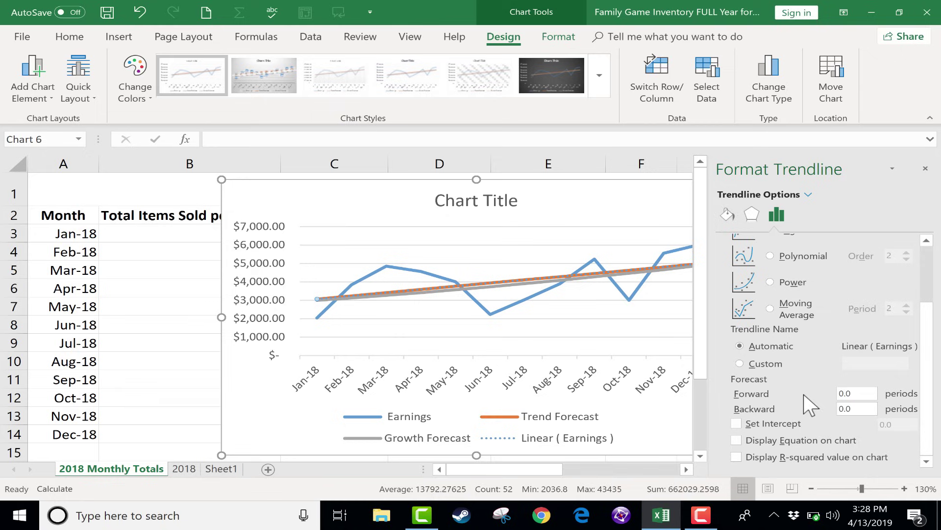
click(925, 169)
drag(394, 192, 919, 201)
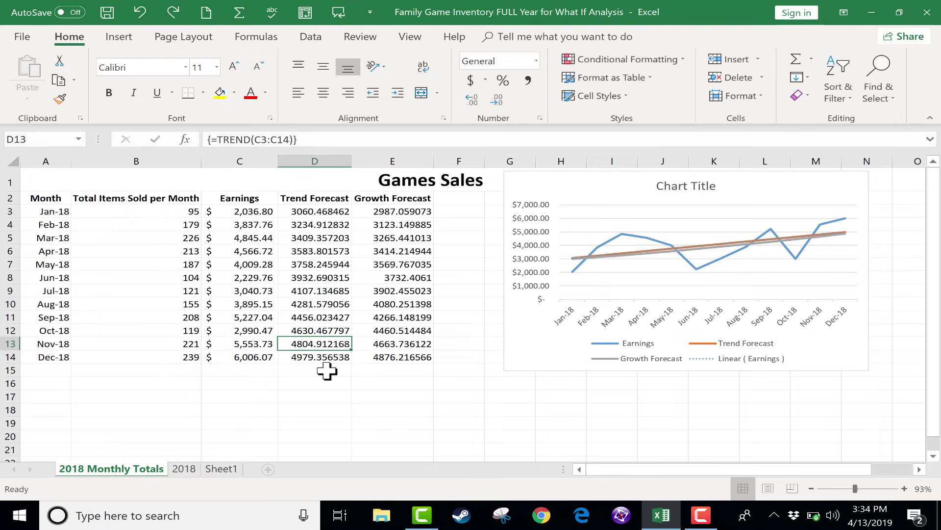
Step: Inspect the TREND array formula in several Trend Forecast cells
click(325, 370)
click(320, 276)
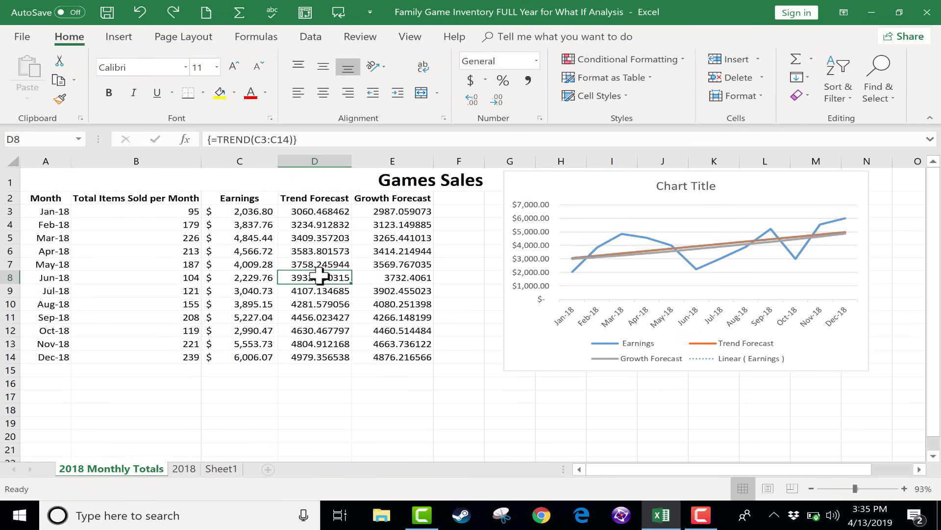
click(320, 238)
click(314, 211)
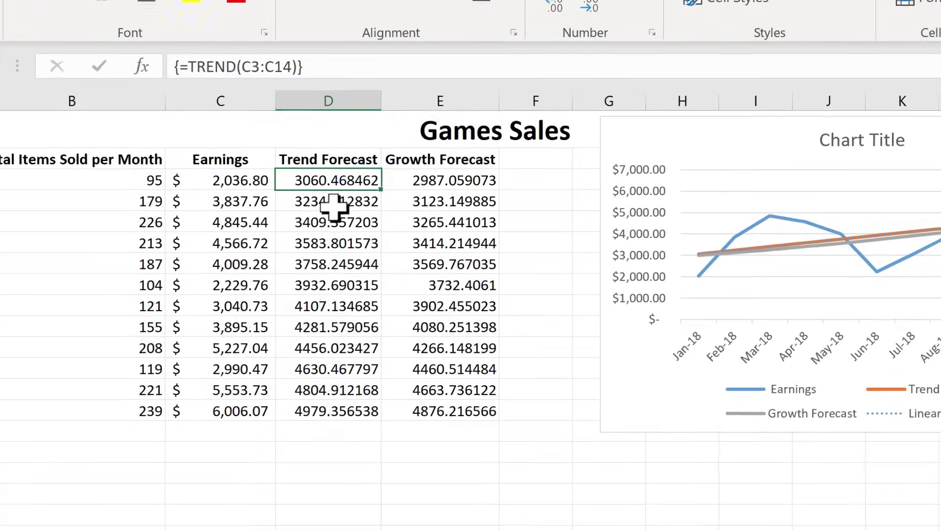
scroll(274, 131, down, 1)
scroll(294, 191, up, 1)
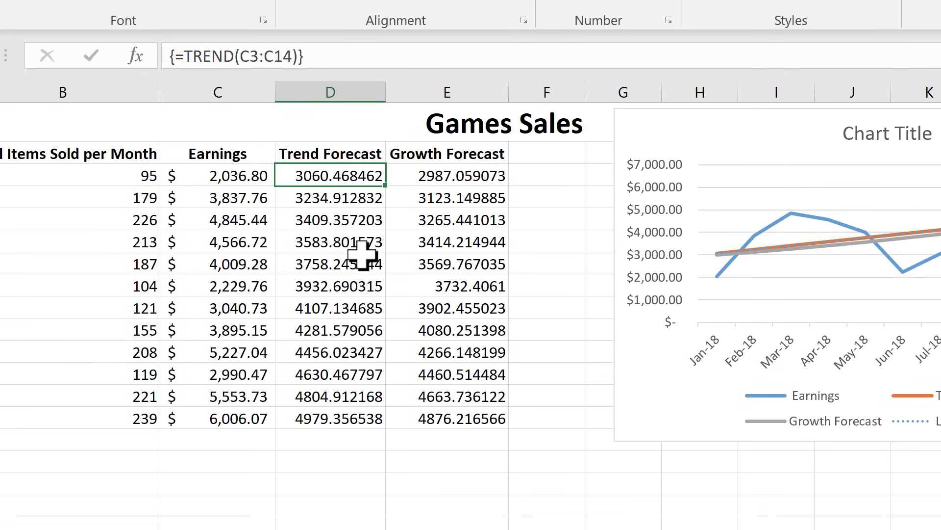
click(367, 257)
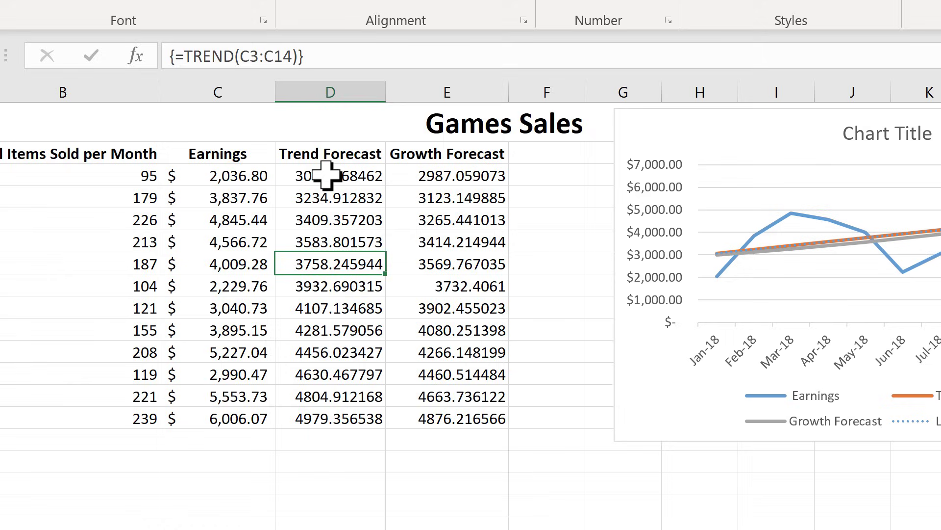
Step: Copy D3:D14 back onto itself as values only, replacing the TREND formula
drag(326, 175, 324, 419)
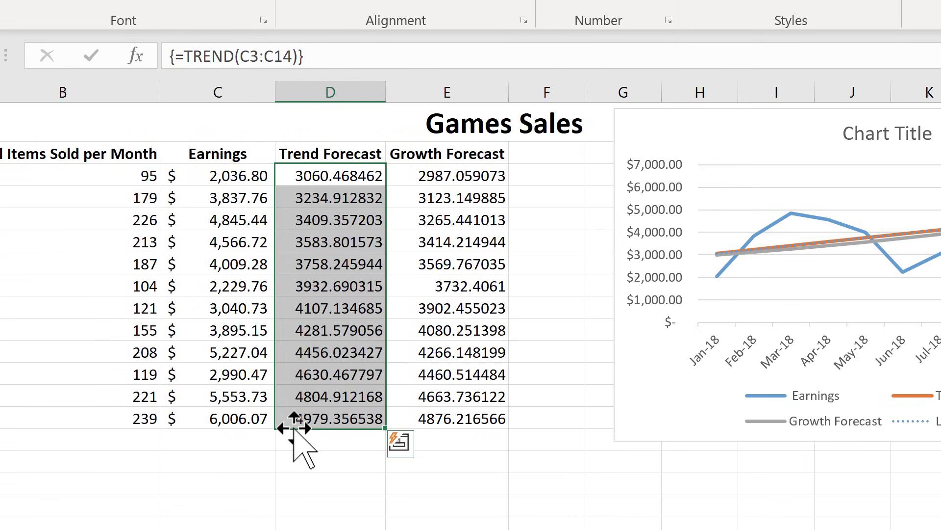
drag(293, 428, 227, 478)
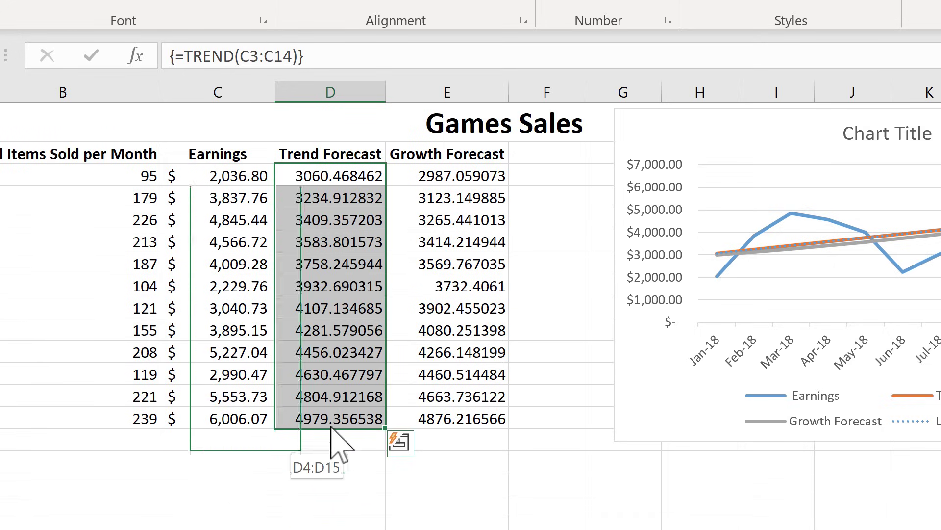
mouse_move(331, 428)
mouse_down()
mouse_move(421, 377)
mouse_move(387, 431)
mouse_move(329, 418)
mouse_up()
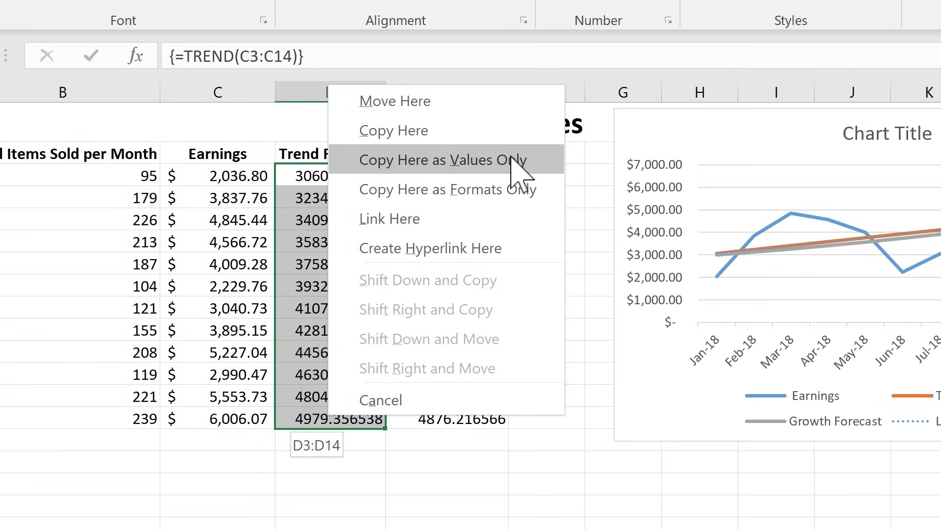
click(405, 162)
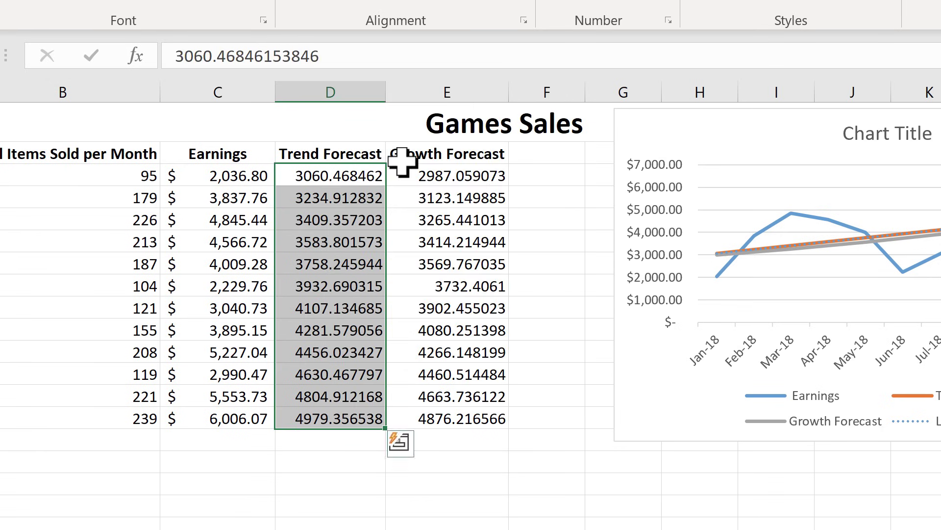
click(326, 285)
click(340, 233)
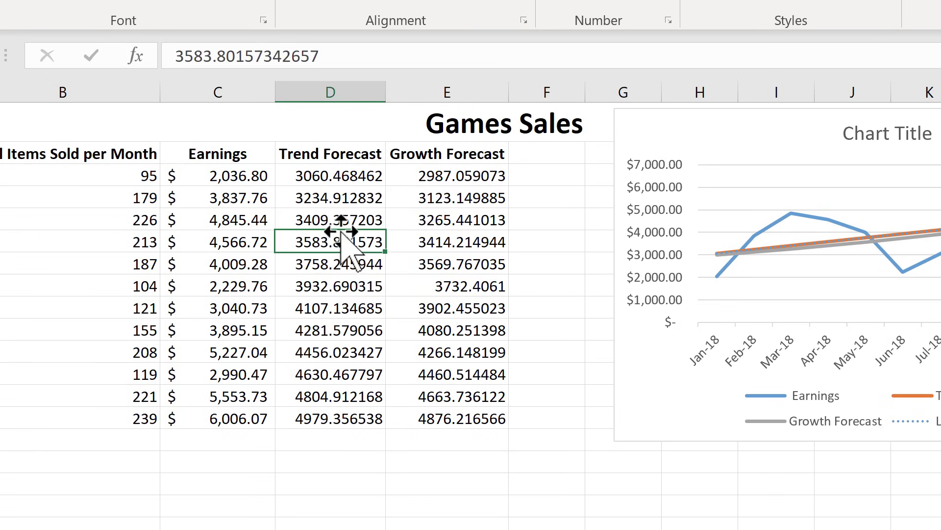
scroll(221, 57, down, 1)
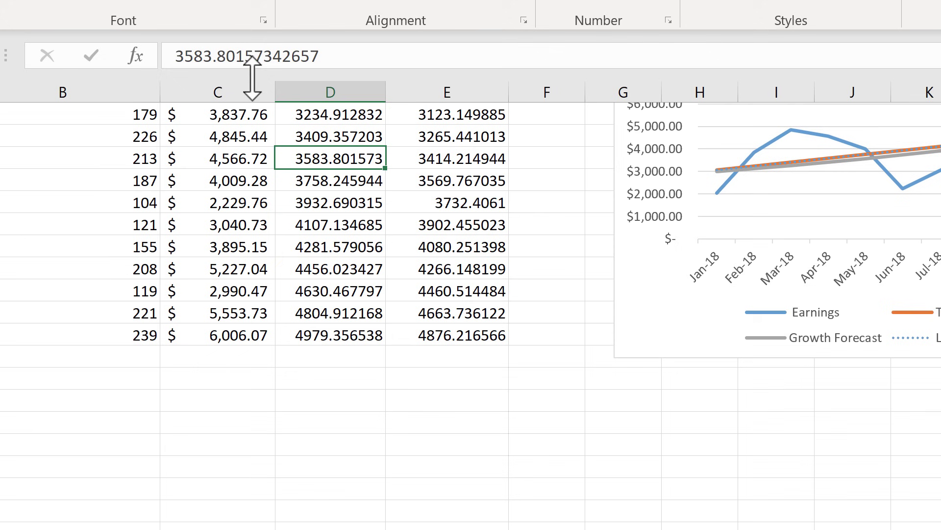
scroll(347, 210, up, 1)
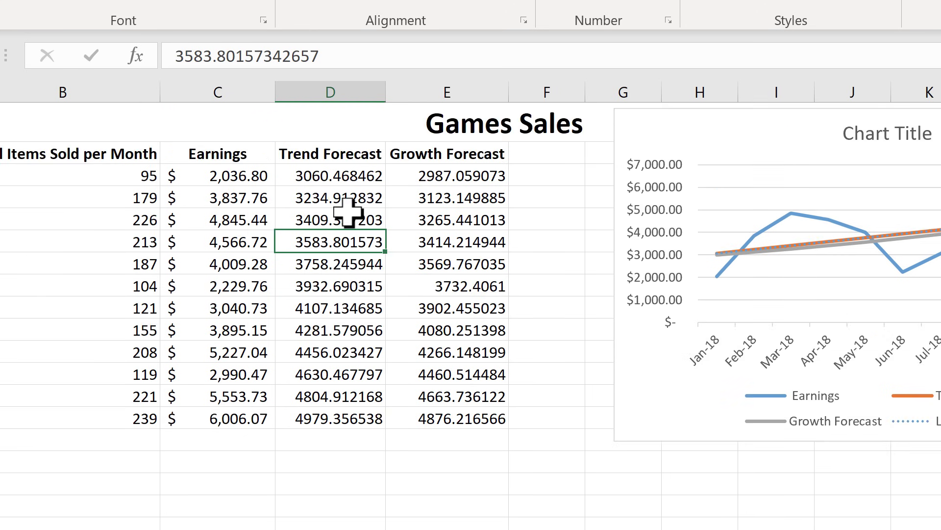
Step: Copy E3:E14 back onto itself as values only, replacing the GROWTH array formula
click(363, 308)
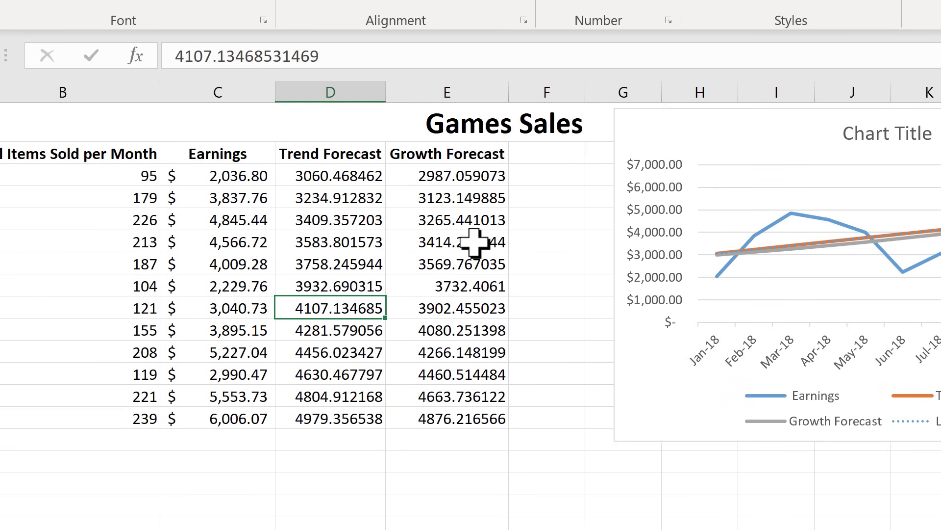
click(474, 243)
scroll(448, 203, down, 1)
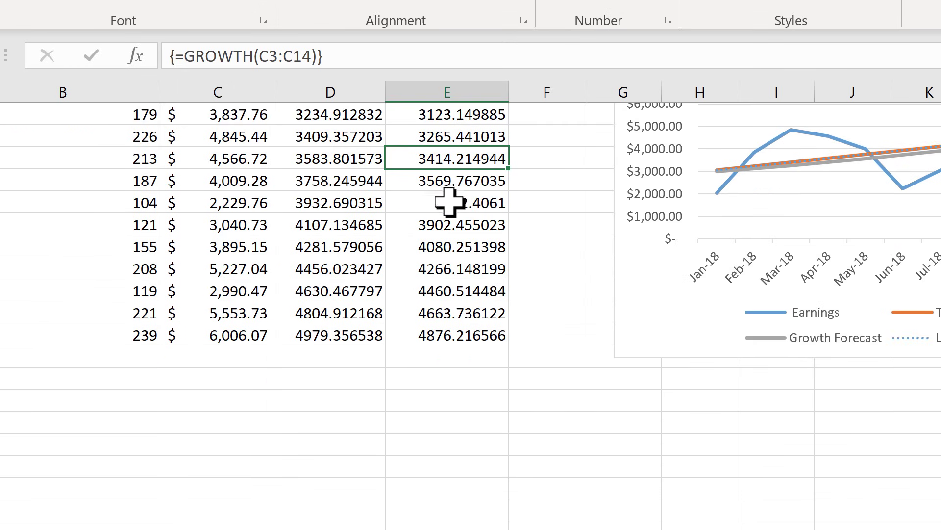
scroll(456, 200, up, 1)
drag(461, 176, 468, 424)
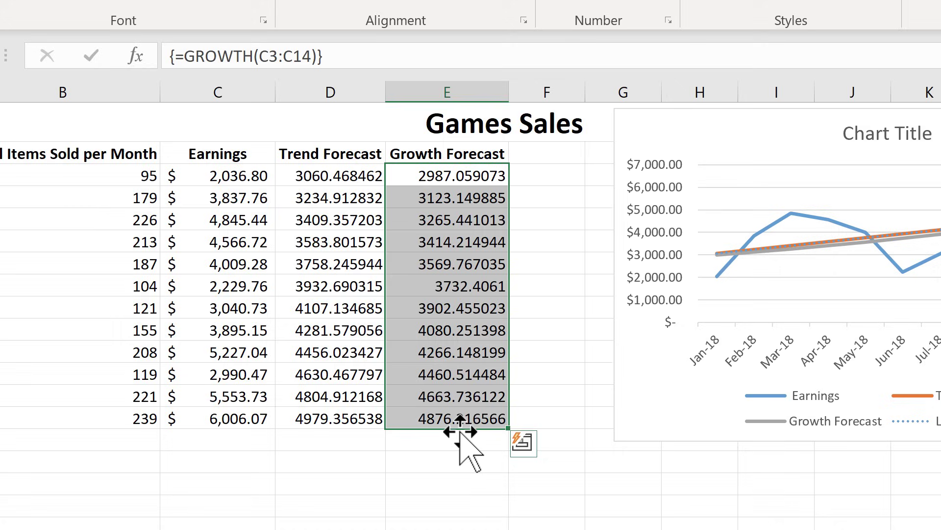
drag(459, 430, 473, 412)
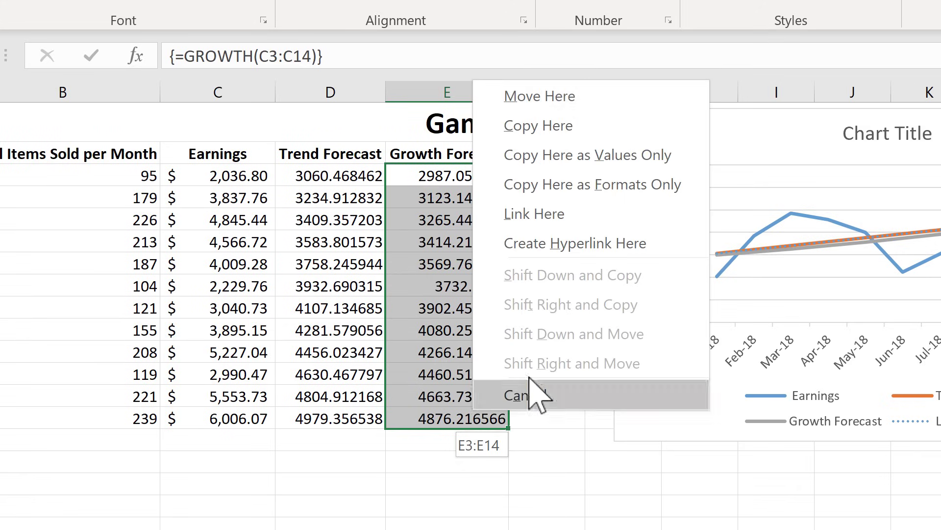
click(552, 174)
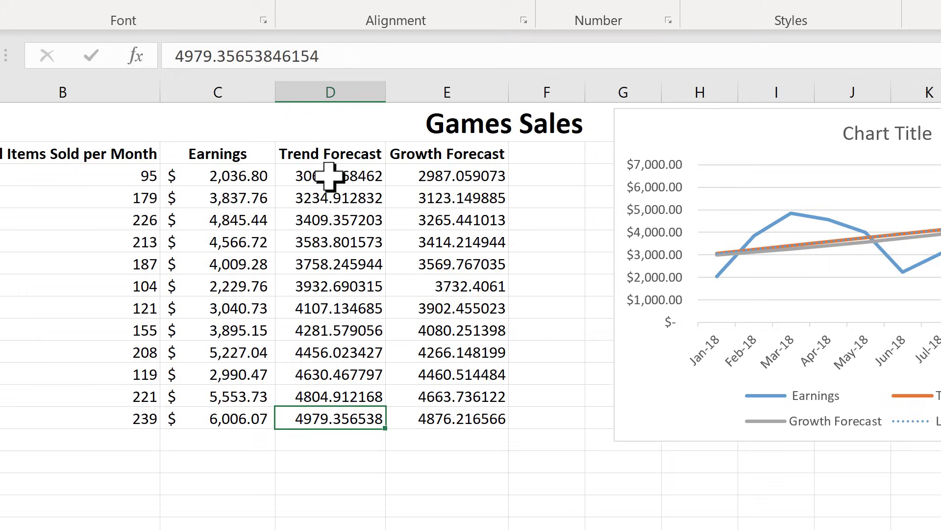
Step: Fill the Trend Forecast D3:D14 down to row 21, reaching 6200.47
drag(326, 176, 358, 418)
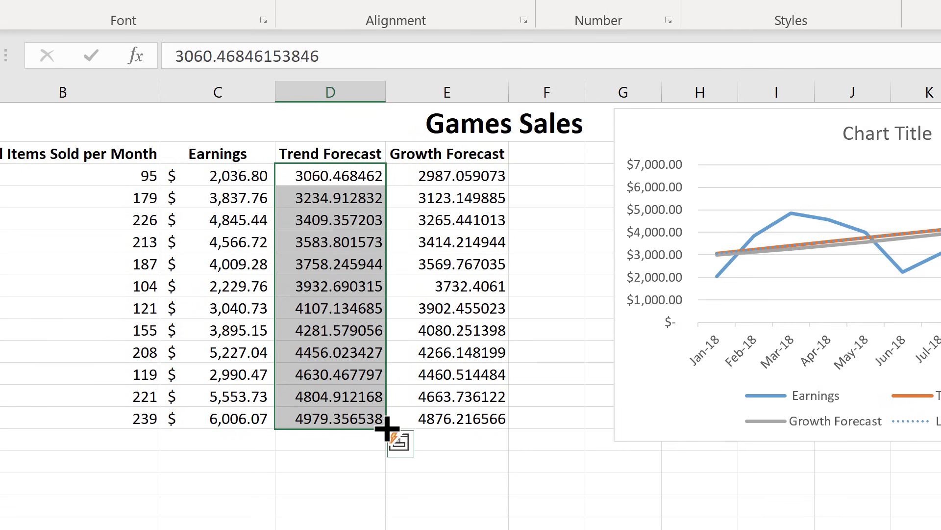
drag(386, 428, 371, 475)
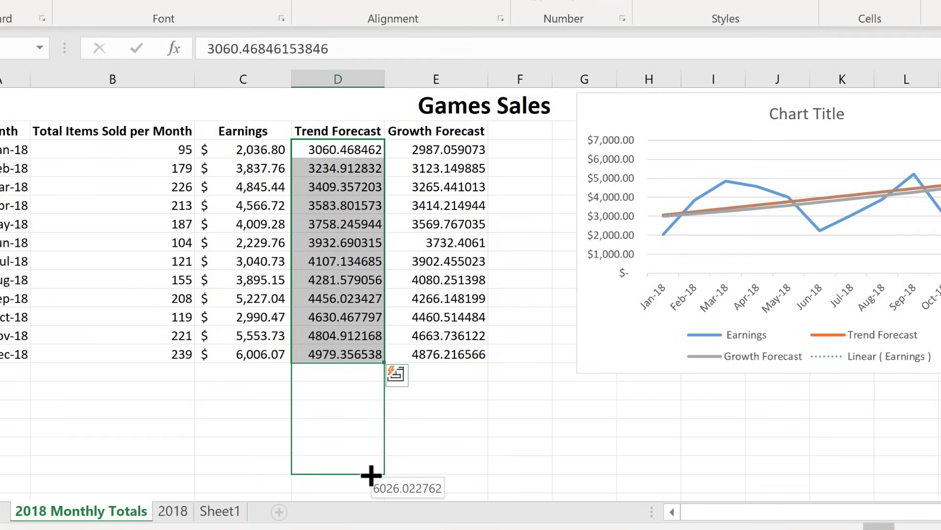
drag(371, 485, 372, 495)
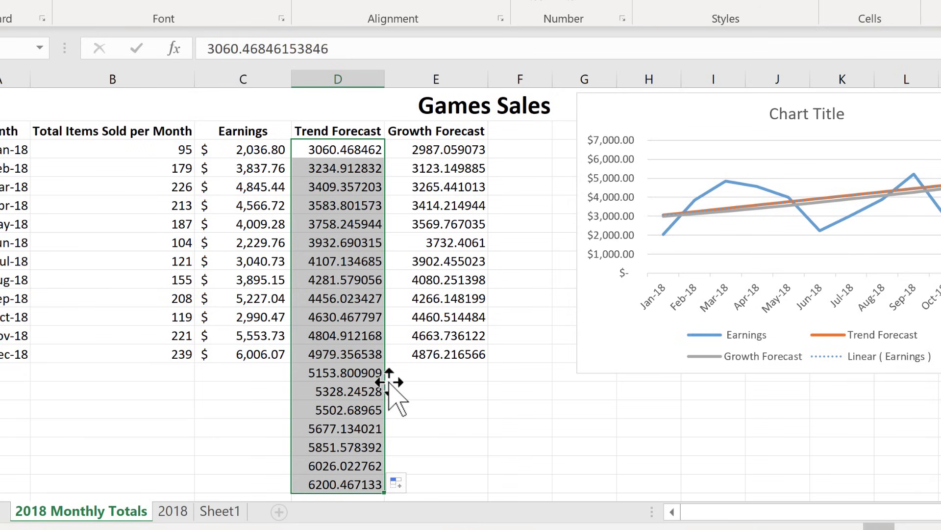
click(453, 314)
Step: Fill Growth Forecast and Month dates down to row 21, covering Jan-19 to Jul-19
drag(440, 152, 451, 351)
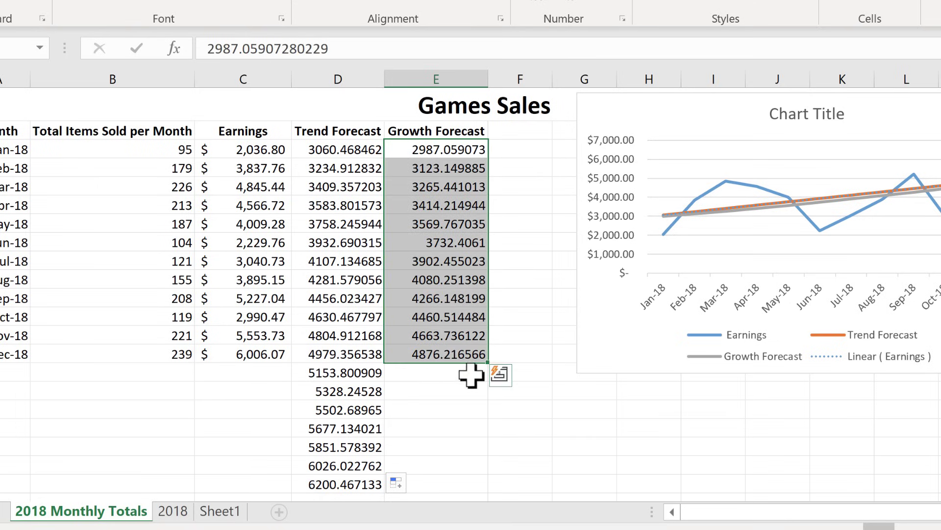
drag(488, 363, 484, 499)
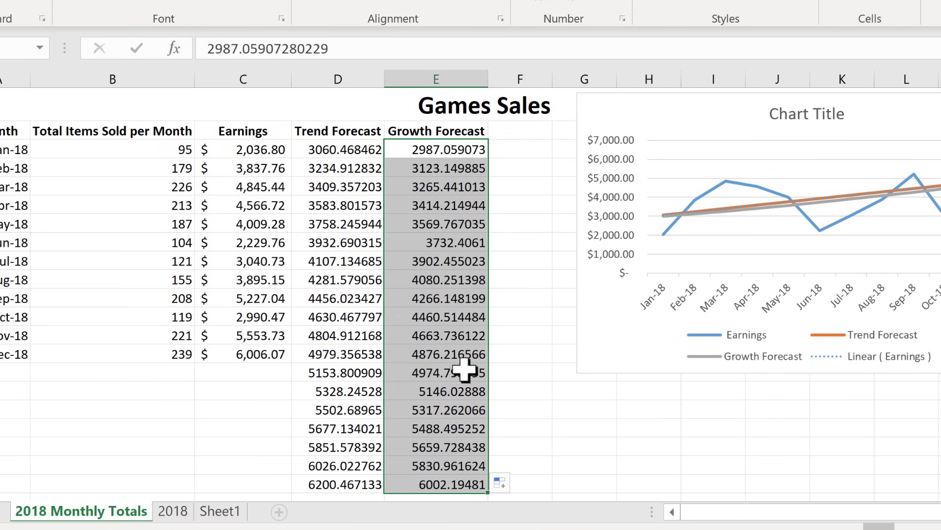
drag(15, 150, 18, 357)
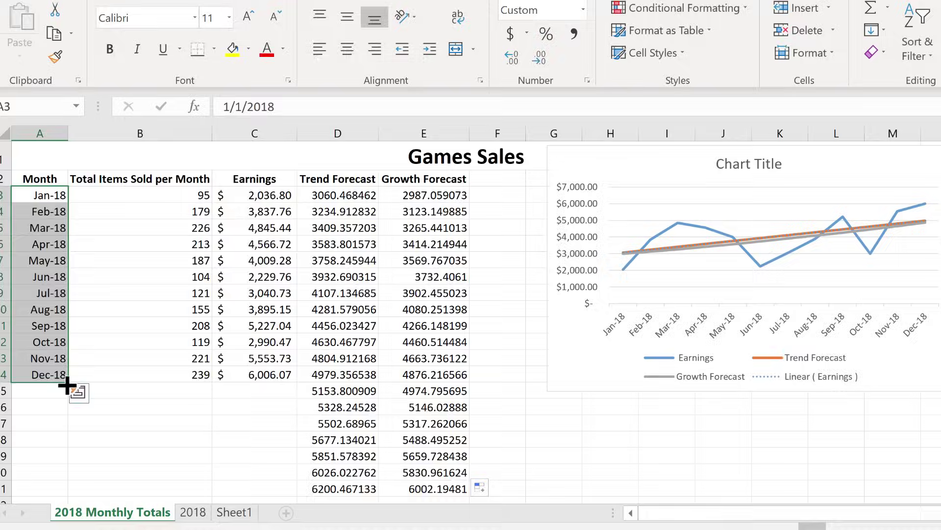
drag(66, 385, 65, 499)
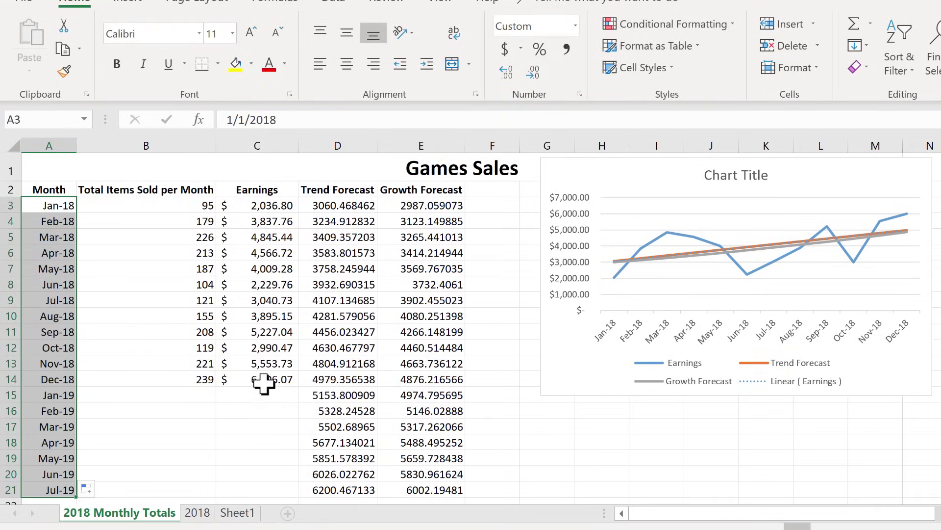
click(547, 442)
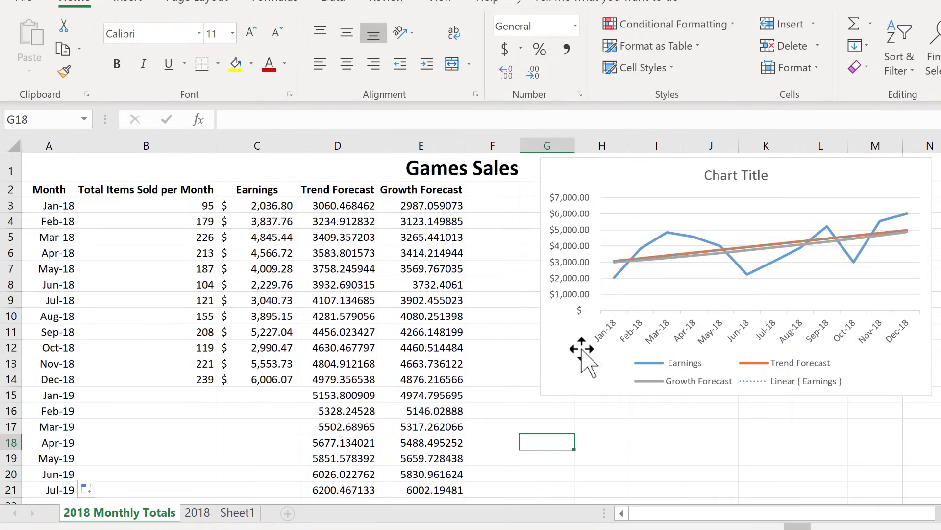
Step: Stretch the chart's data range down to row 21 so the forecasts reach Jul-19
click(572, 347)
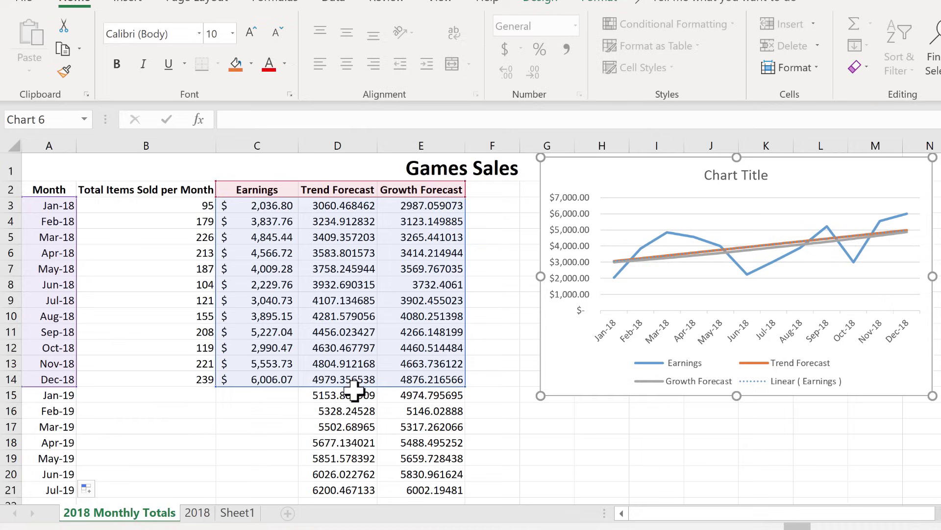
drag(463, 387, 459, 492)
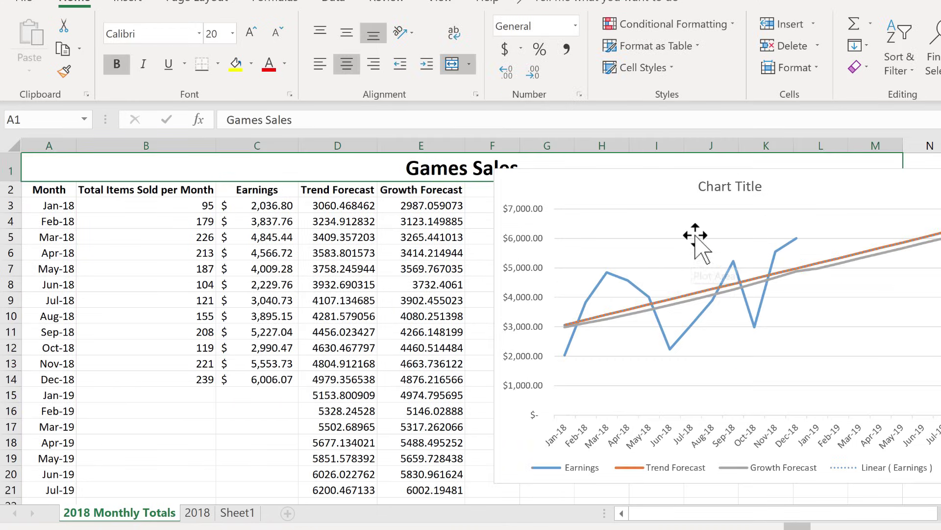
click(696, 236)
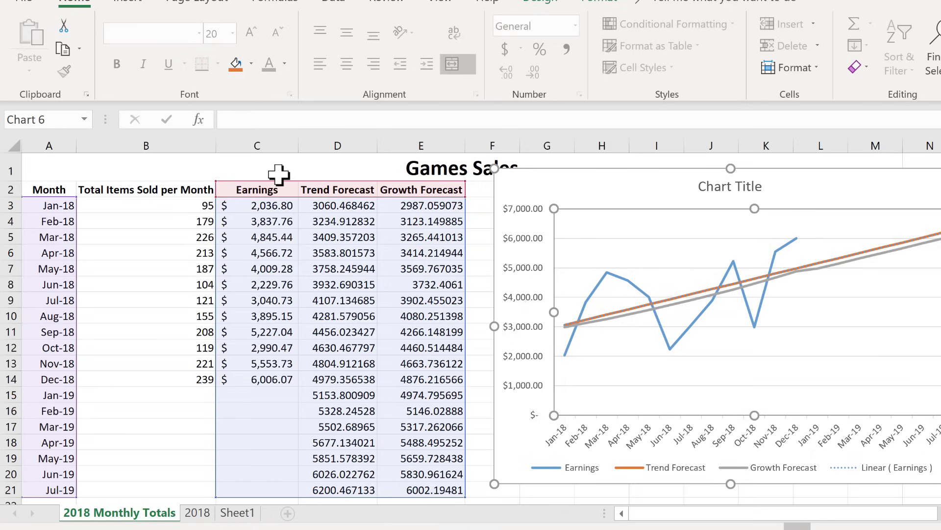
click(364, 237)
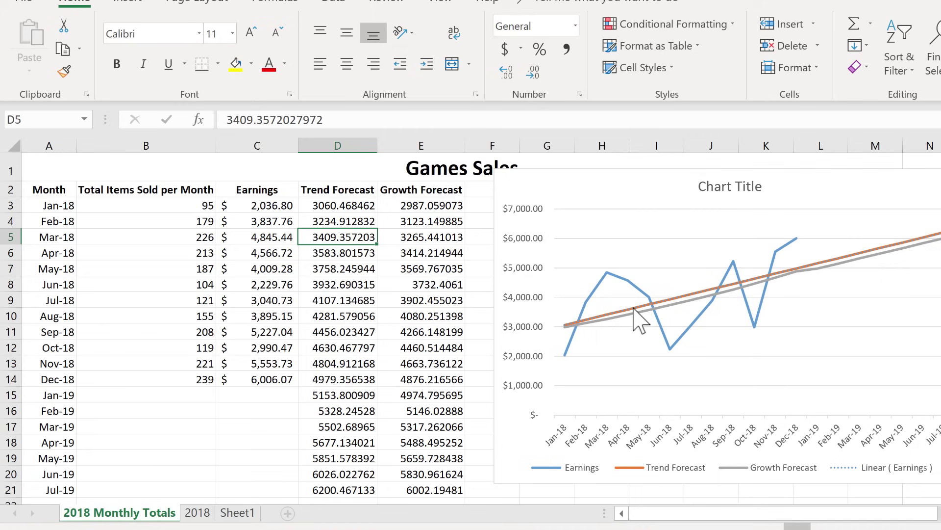
Step: Add a linear trendline to the chart's Earnings series and close the Format Trendline pane
click(479, 348)
scroll(540, 329, down, 1)
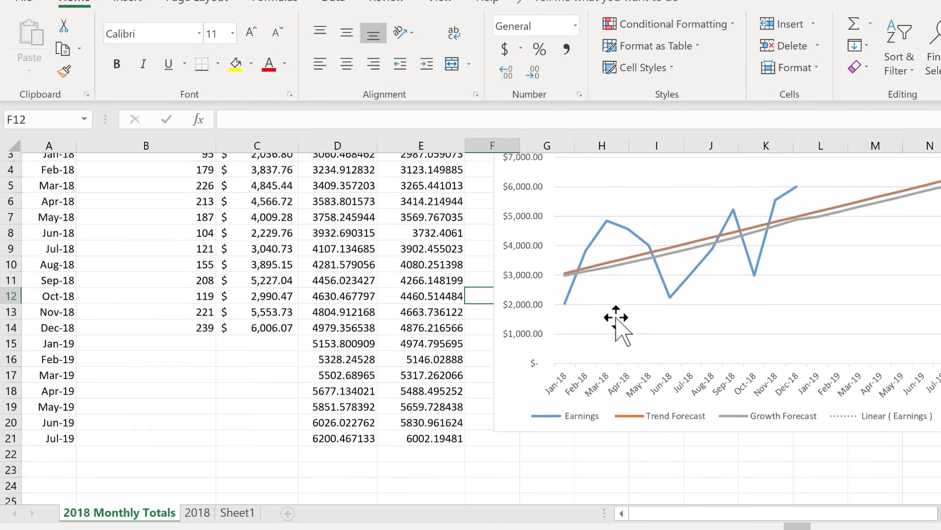
scroll(672, 312, up, 1)
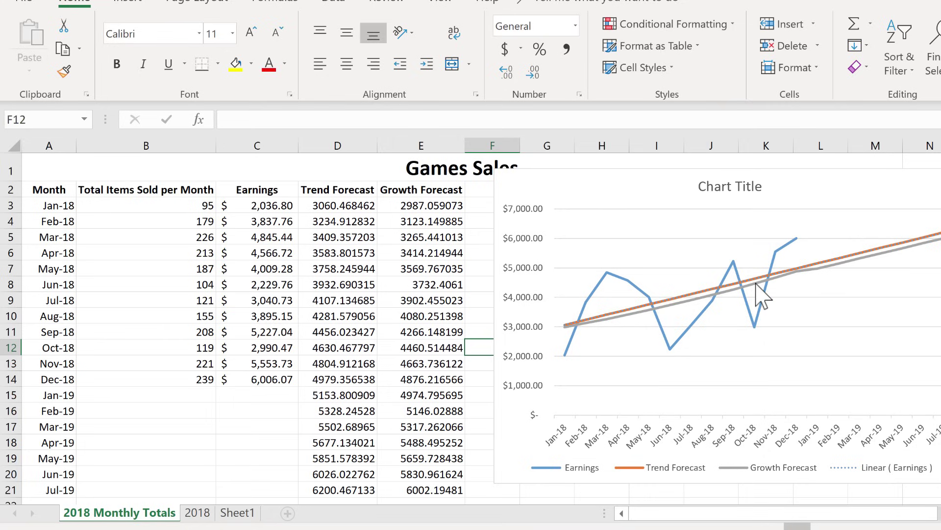
mouse_move(757, 290)
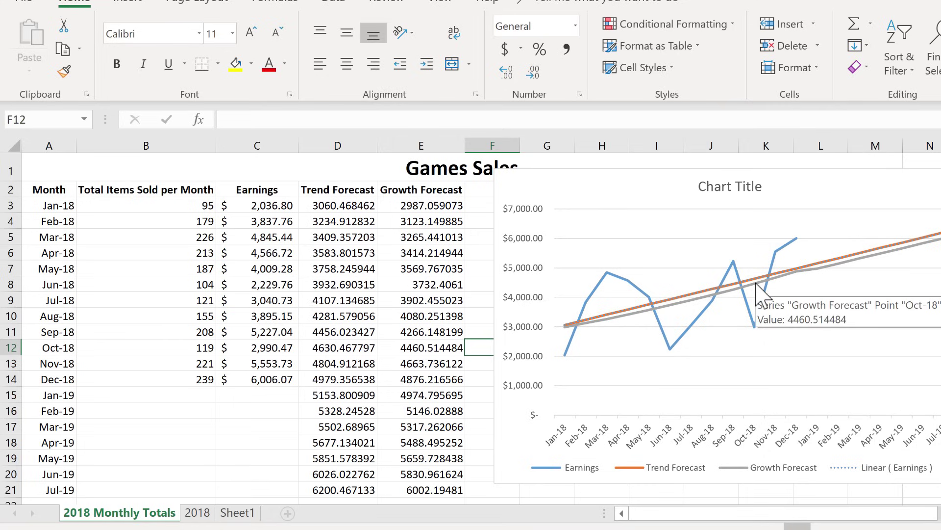
click(702, 315)
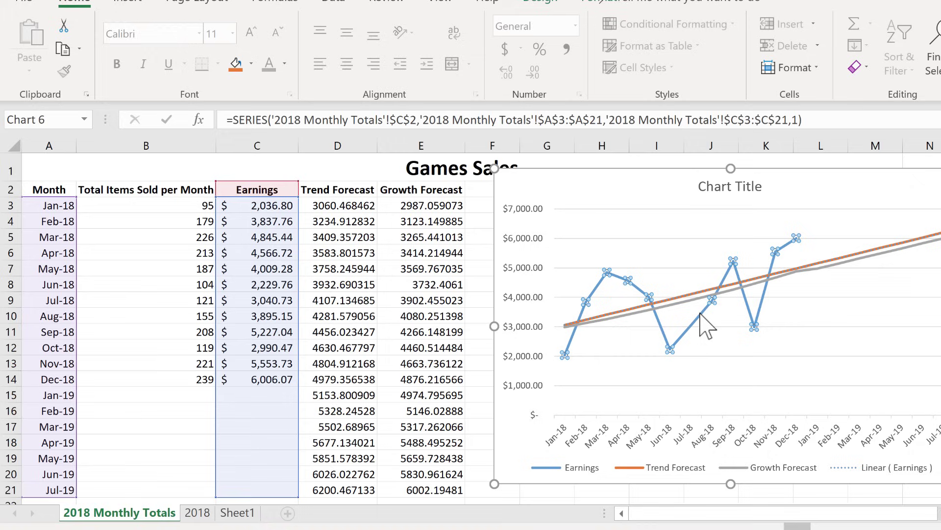
right_click(701, 315)
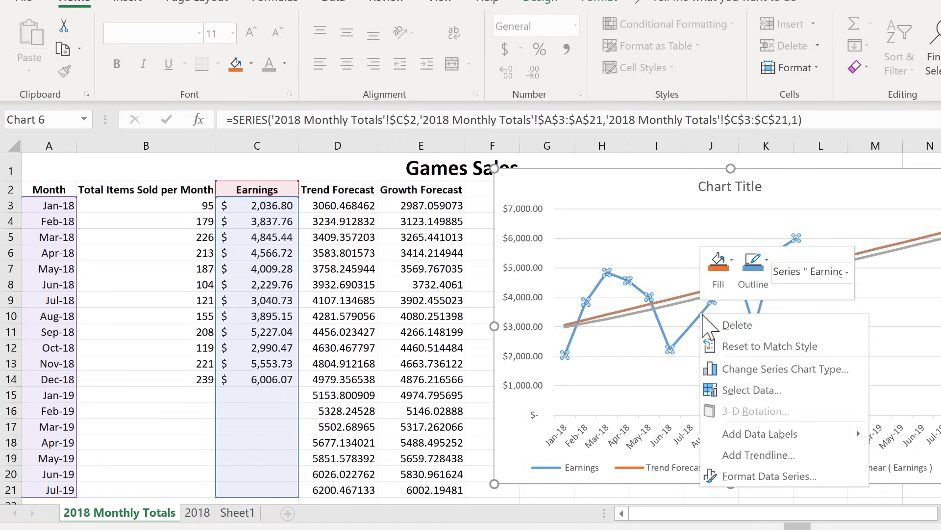
click(773, 456)
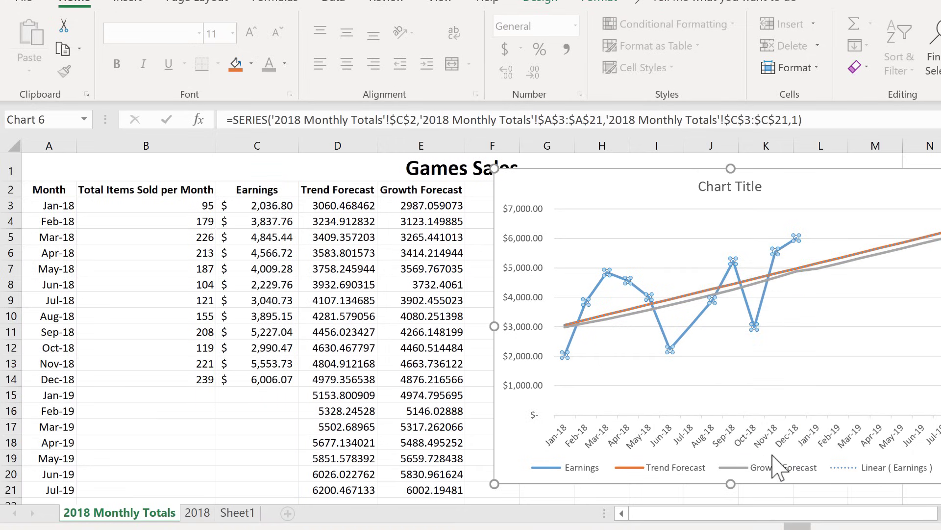
click(936, 156)
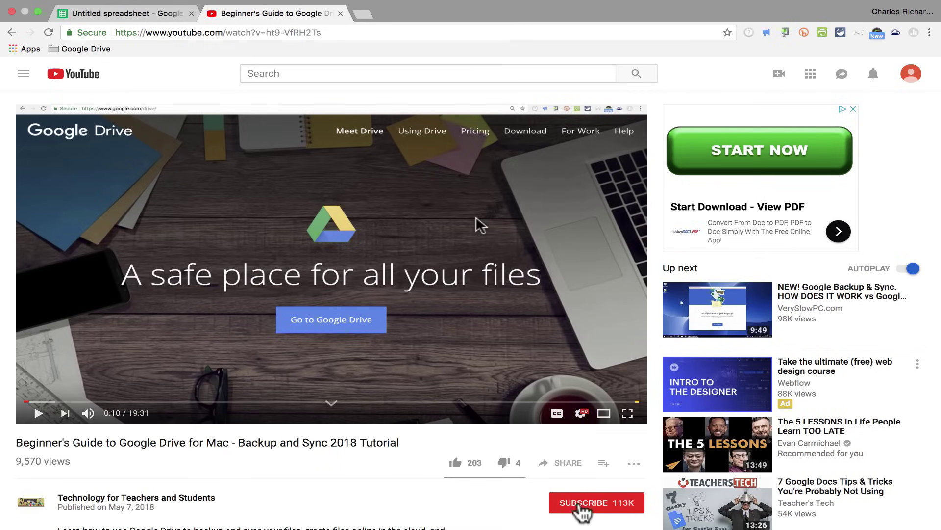
Step: Subscribe to the Technology for Teachers and Students channel and turn on notifications for every new video
click(581, 504)
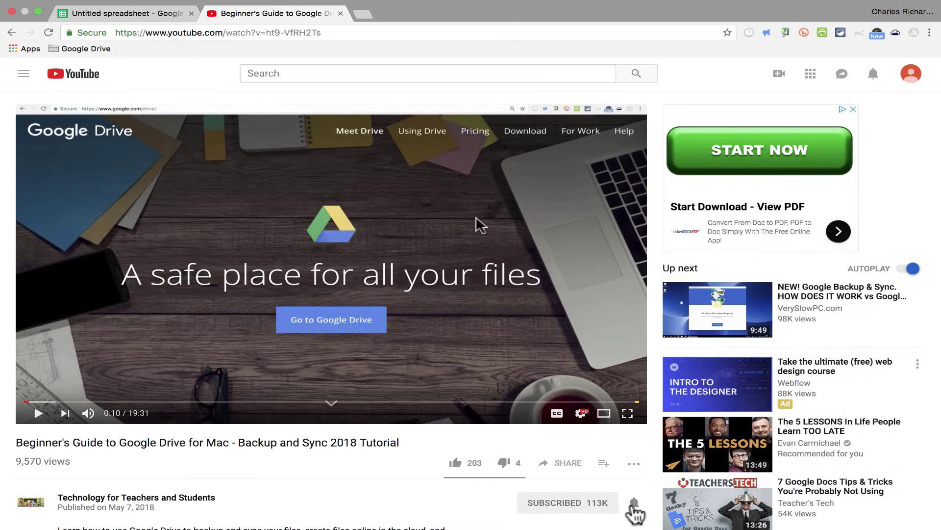
scroll(632, 490, down, 4)
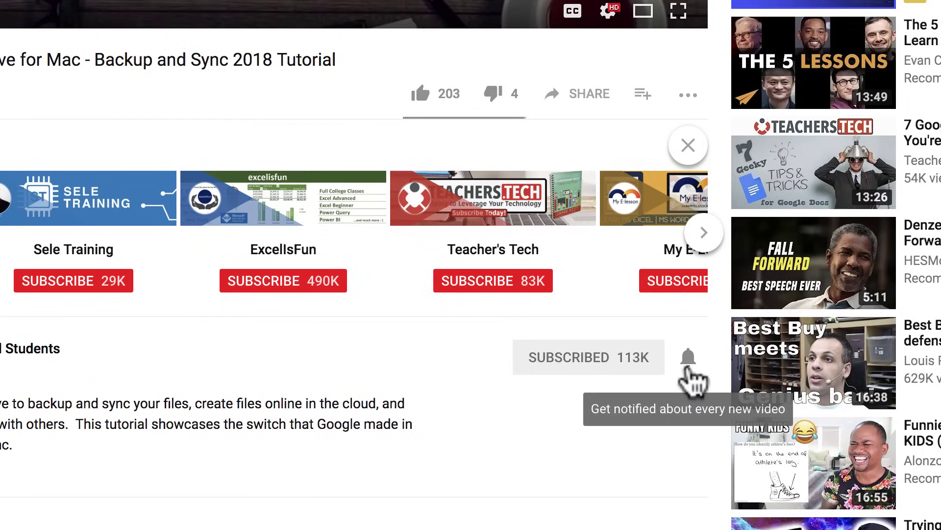
click(688, 369)
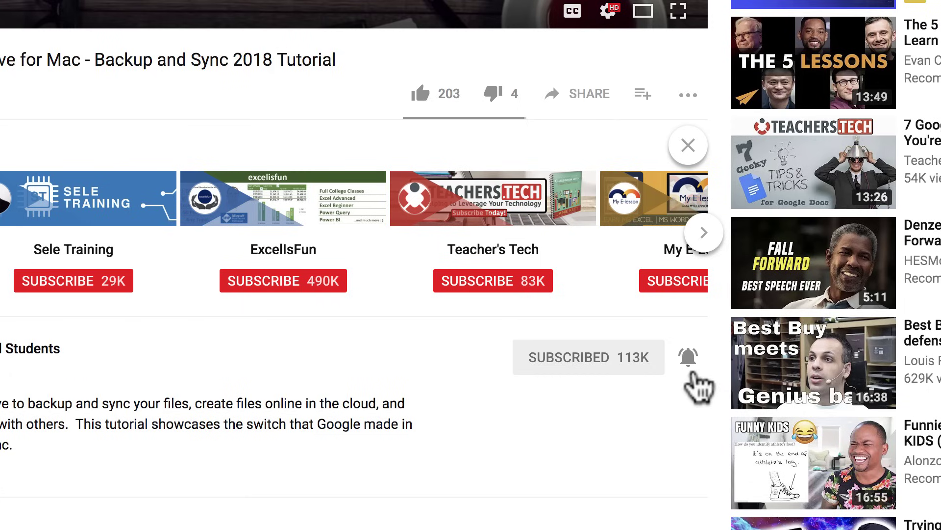